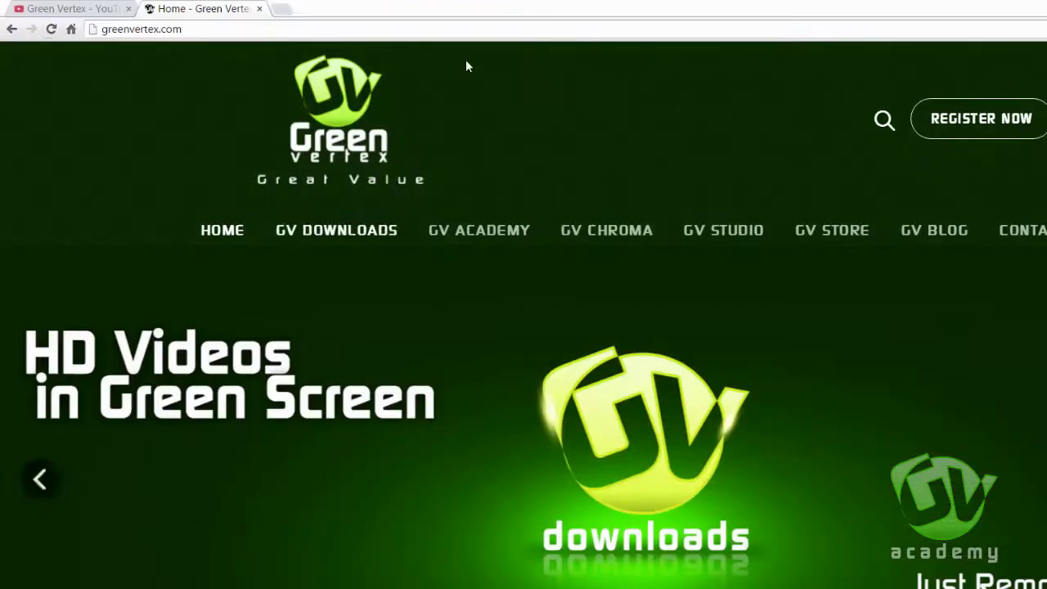
Step: Browse the Green Vertex YouTube channel's videos to find the Fabric clip
{"action": "left_click", "coordinate": [59, 11]}
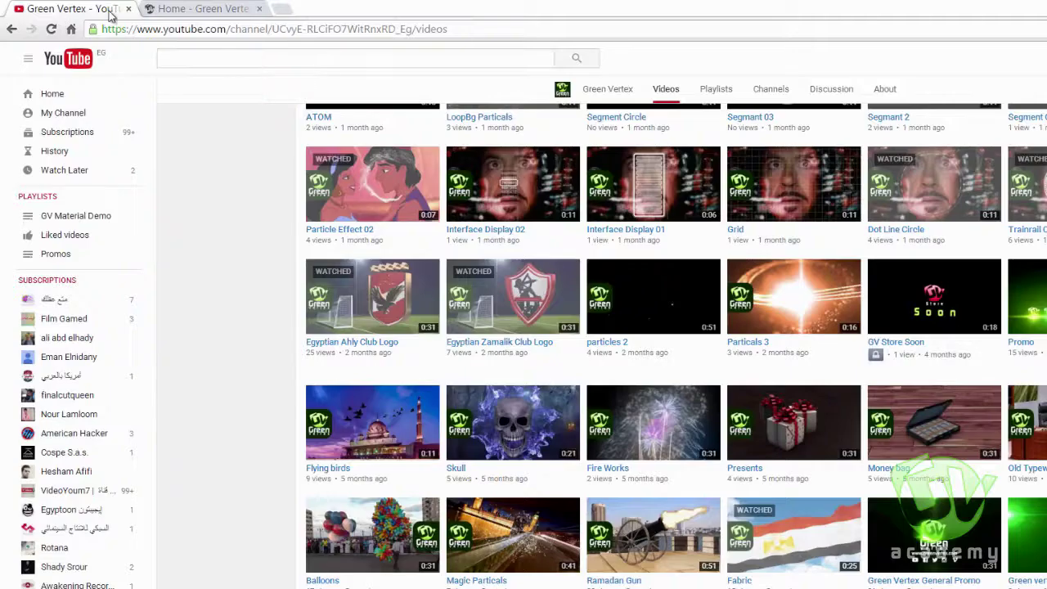
{"action": "scroll", "coordinate": [360, 303], "scroll_direction": "up", "scroll_amount": 5}
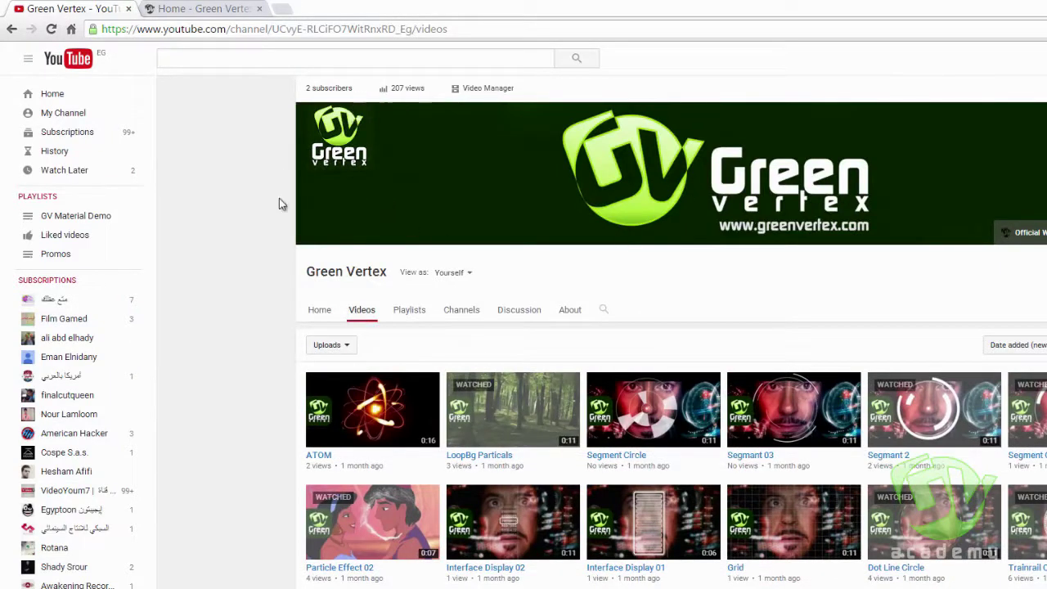
{"action": "scroll", "coordinate": [233, 220], "scroll_direction": "down", "scroll_amount": 3}
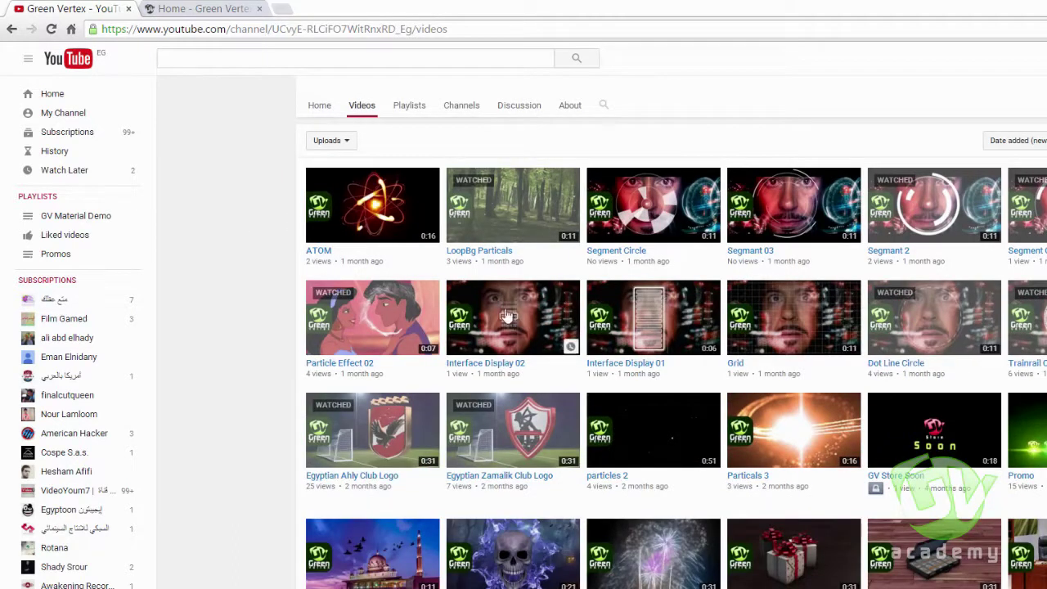
{"action": "scroll", "coordinate": [373, 387], "scroll_direction": "down", "scroll_amount": 2}
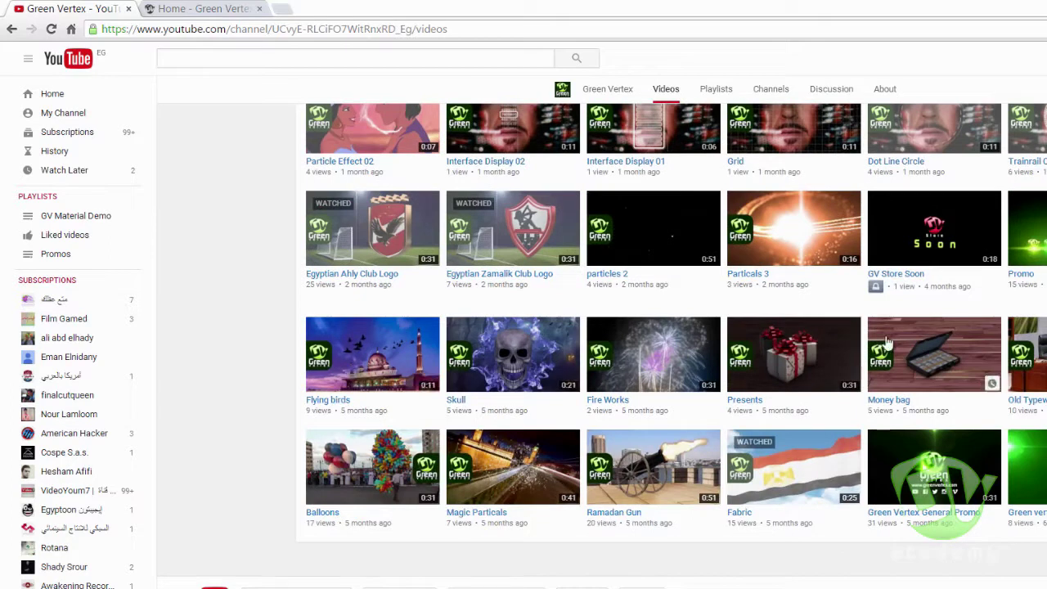
Step: Watch the Fabric green-screen video, then return to the greenvertex.com home page
{"action": "left_click", "coordinate": [782, 470]}
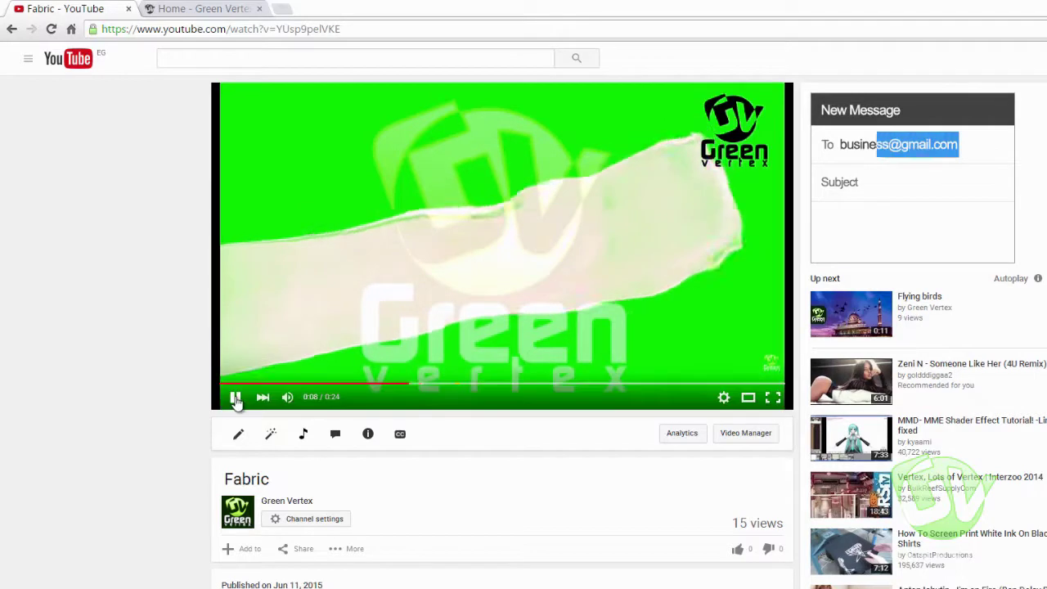
{"action": "scroll", "coordinate": [185, 392], "scroll_direction": "down", "scroll_amount": 2}
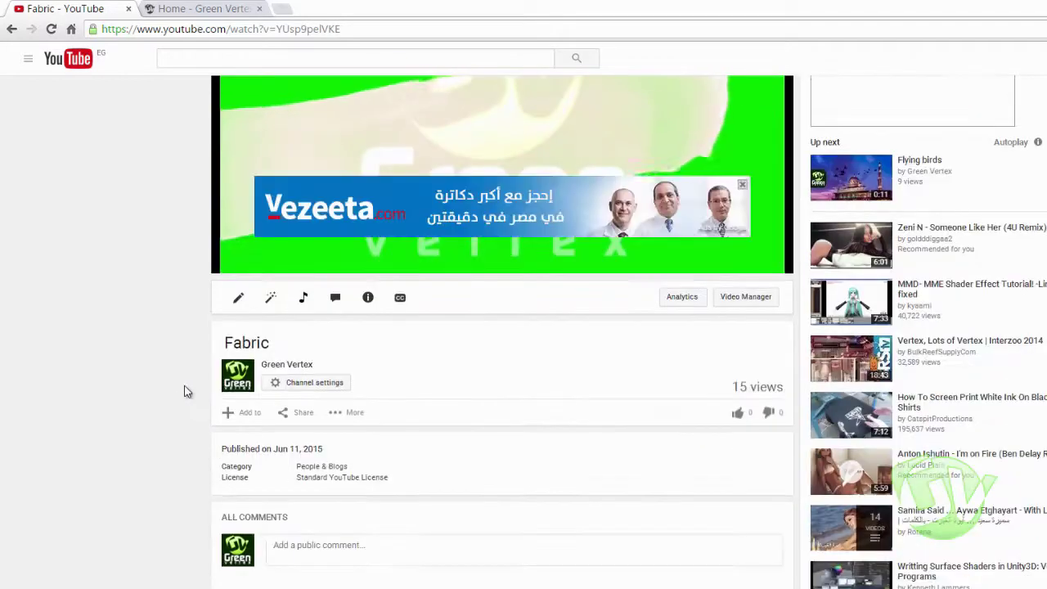
{"action": "scroll", "coordinate": [233, 327], "scroll_direction": "up", "scroll_amount": 2}
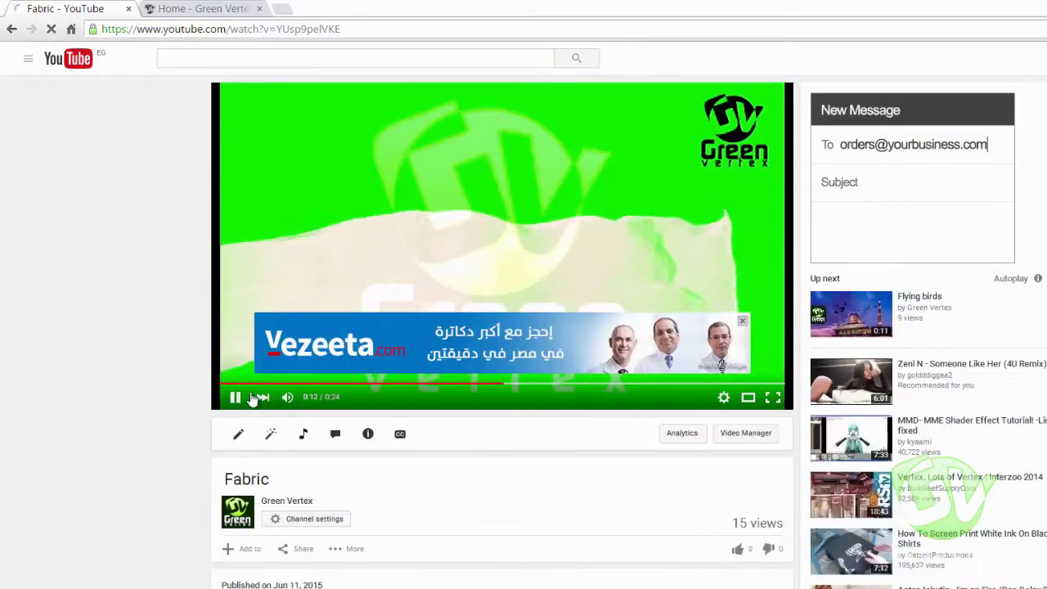
{"action": "left_click", "coordinate": [233, 8]}
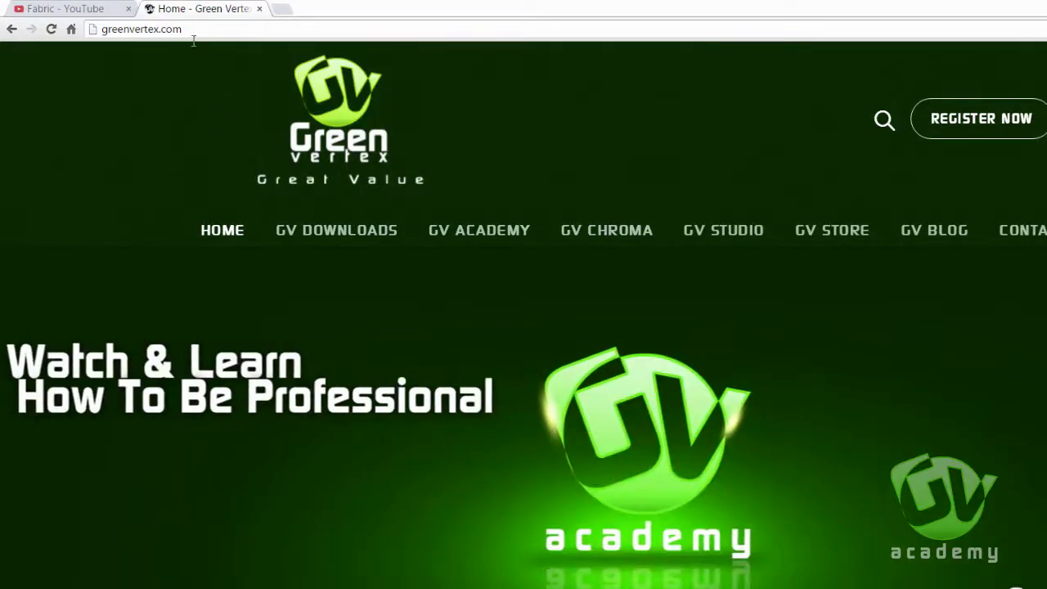
Step: Open the GV Downloads page and scroll to the clip grid with the Egyptian flag Fabric clip
{"action": "left_click", "coordinate": [194, 29]}
{"action": "left_click", "coordinate": [200, 30]}
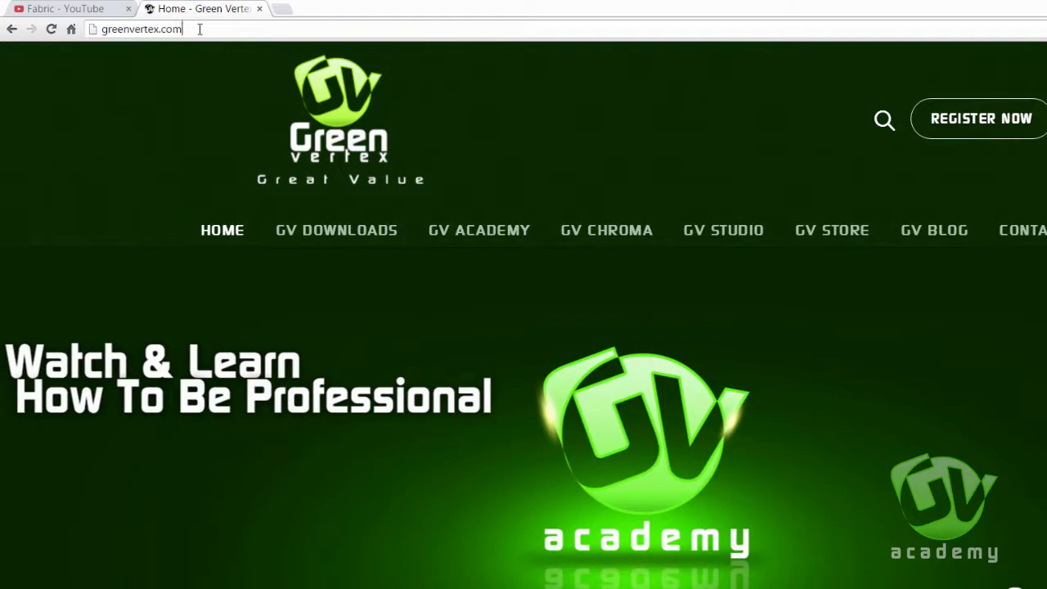
{"action": "scroll", "coordinate": [188, 162], "scroll_direction": "down", "scroll_amount": 1}
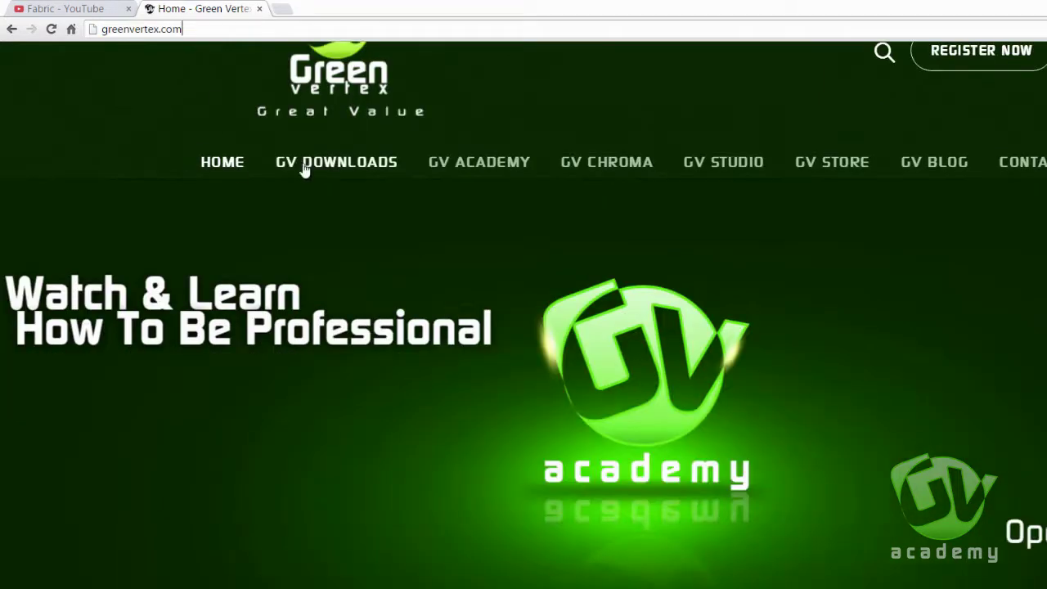
{"action": "left_click", "coordinate": [331, 164]}
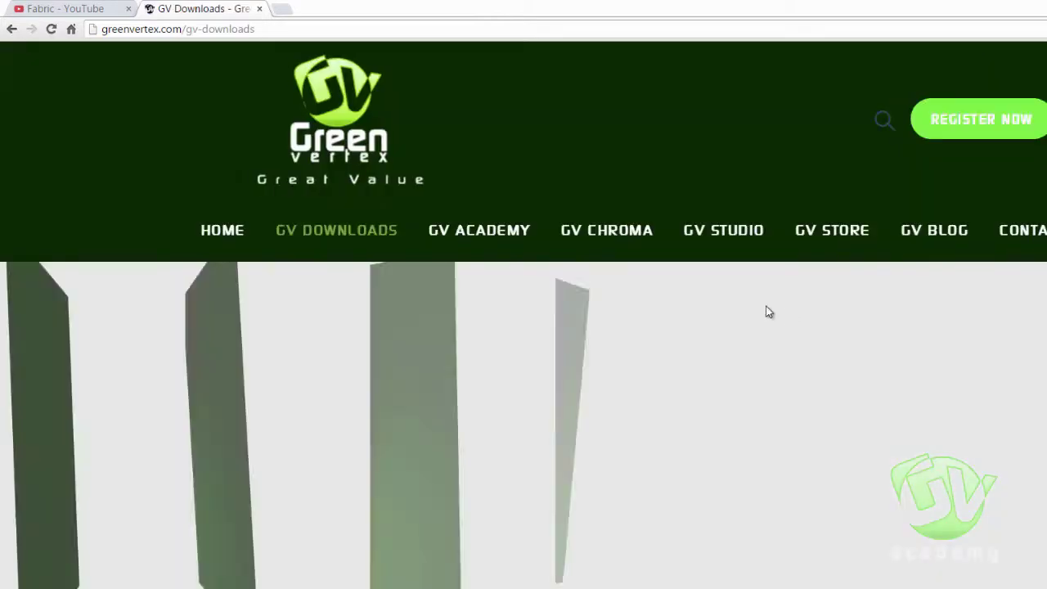
{"action": "scroll", "coordinate": [275, 413], "scroll_direction": "down", "scroll_amount": 3}
{"action": "scroll", "coordinate": [276, 406], "scroll_direction": "down", "scroll_amount": 3}
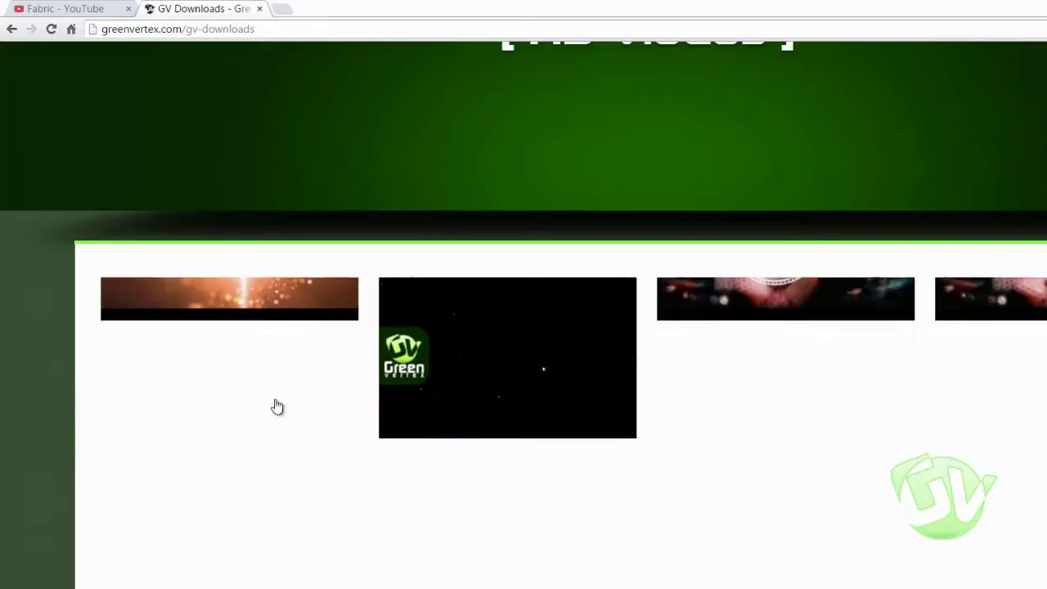
{"action": "scroll", "coordinate": [1, 407], "scroll_direction": "down", "scroll_amount": 2}
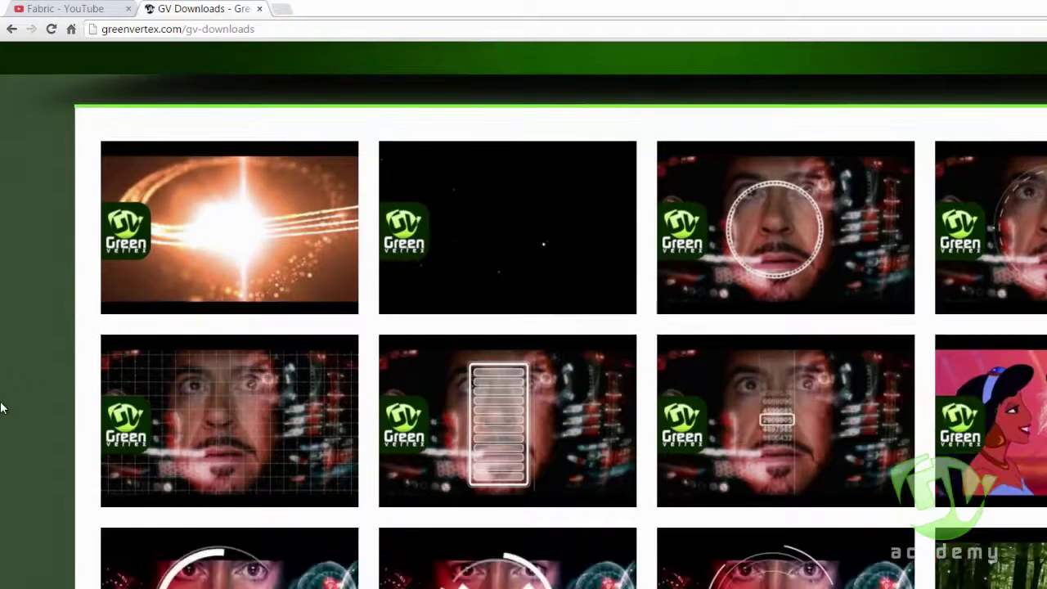
{"action": "scroll", "coordinate": [1, 408], "scroll_direction": "down", "scroll_amount": 4}
{"action": "scroll", "coordinate": [2, 407], "scroll_direction": "down", "scroll_amount": 1}
{"action": "scroll", "coordinate": [1, 407], "scroll_direction": "down", "scroll_amount": 3}
{"action": "scroll", "coordinate": [2, 407], "scroll_direction": "up", "scroll_amount": 2}
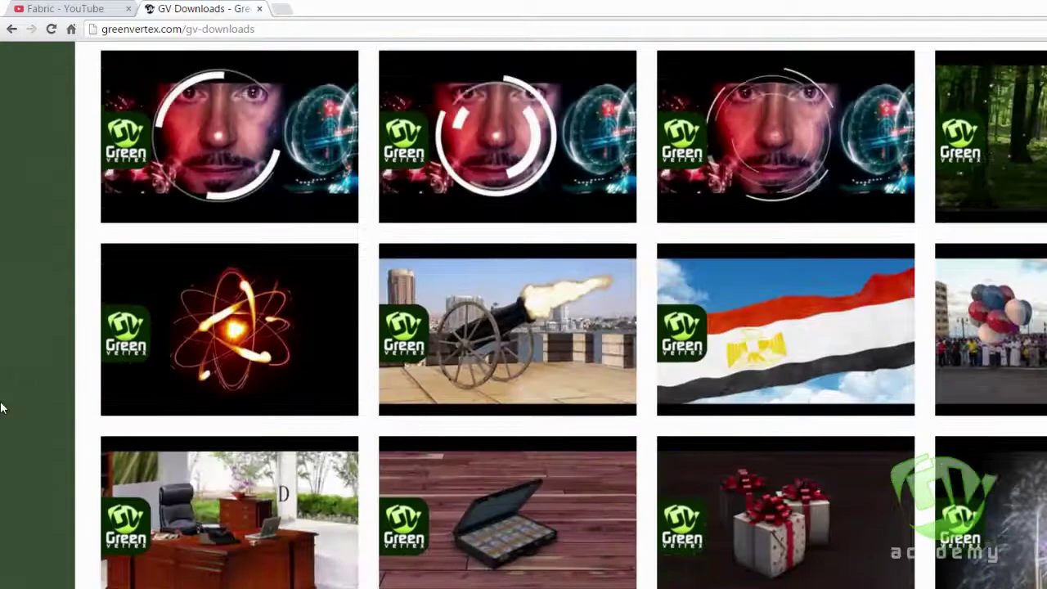
Step: Preview the Fabric clip in its lightbox, then download it
{"action": "mouse_move", "coordinate": [806, 340]}
{"action": "left_click", "coordinate": [804, 322]}
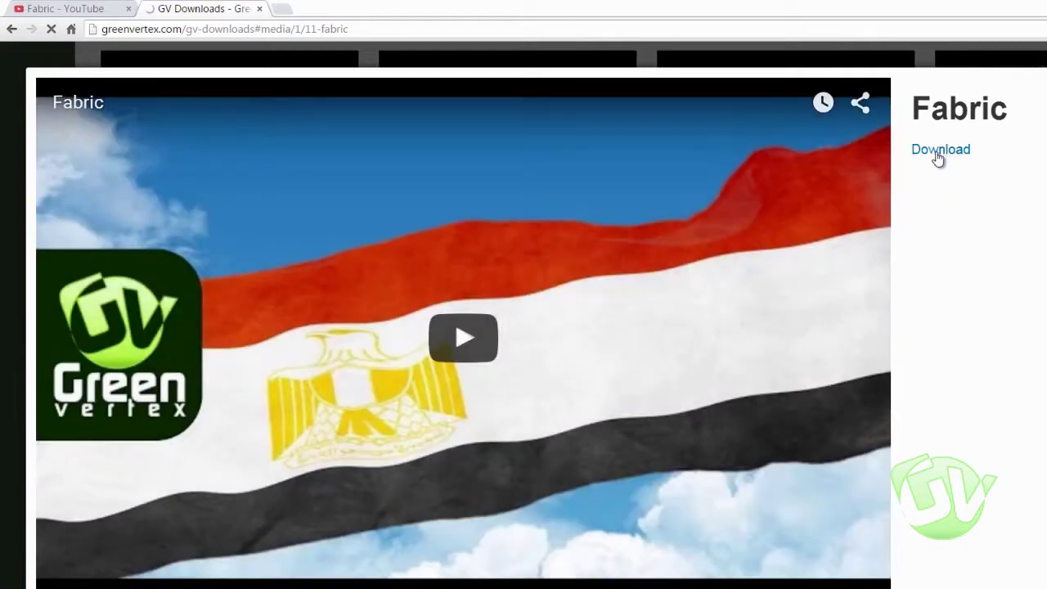
{"action": "left_click", "coordinate": [458, 354]}
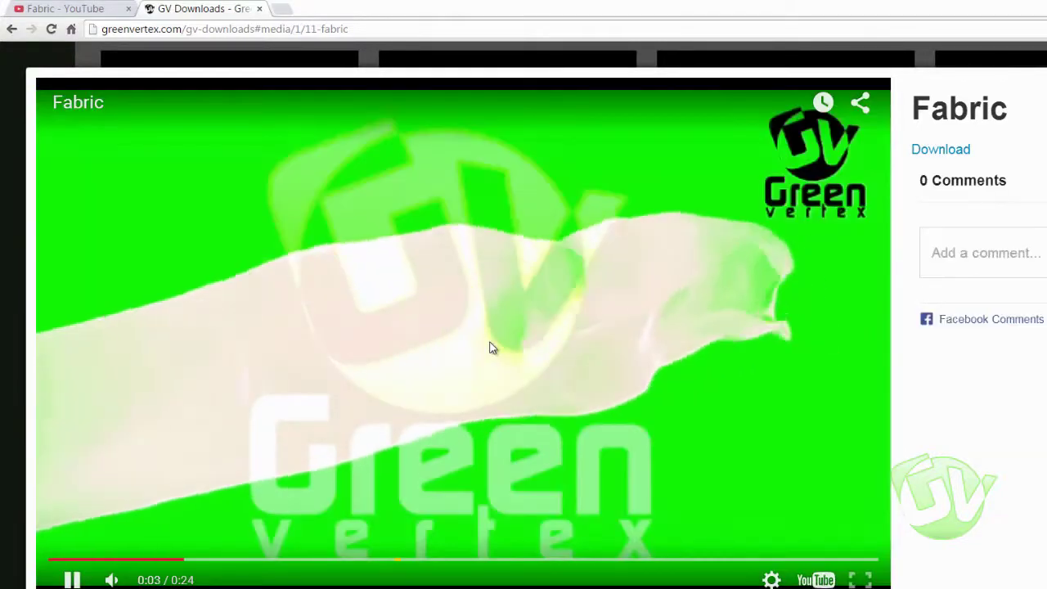
{"action": "left_click", "coordinate": [72, 580]}
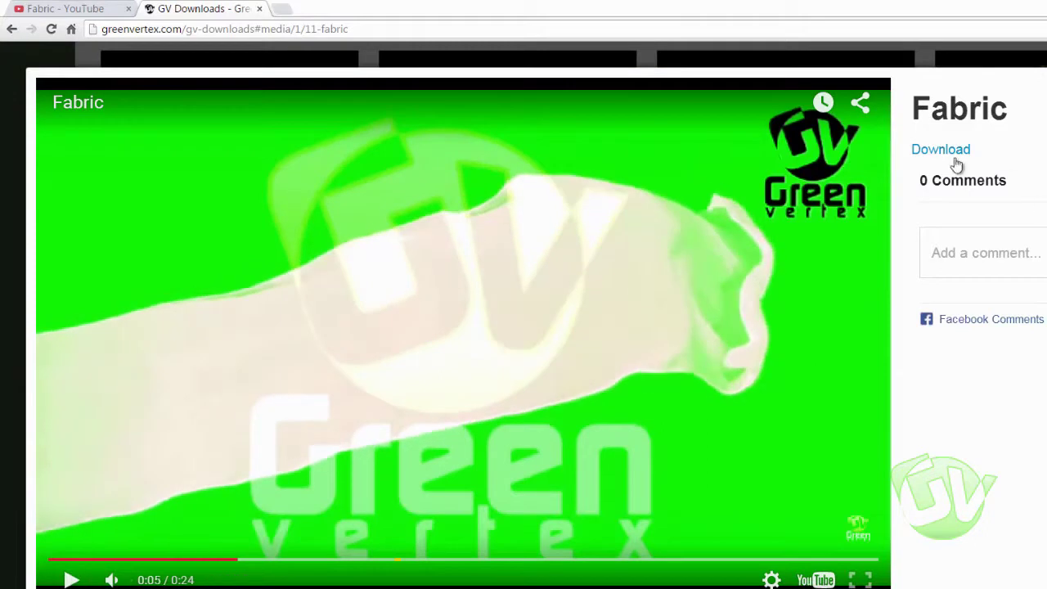
{"action": "left_click", "coordinate": [940, 151]}
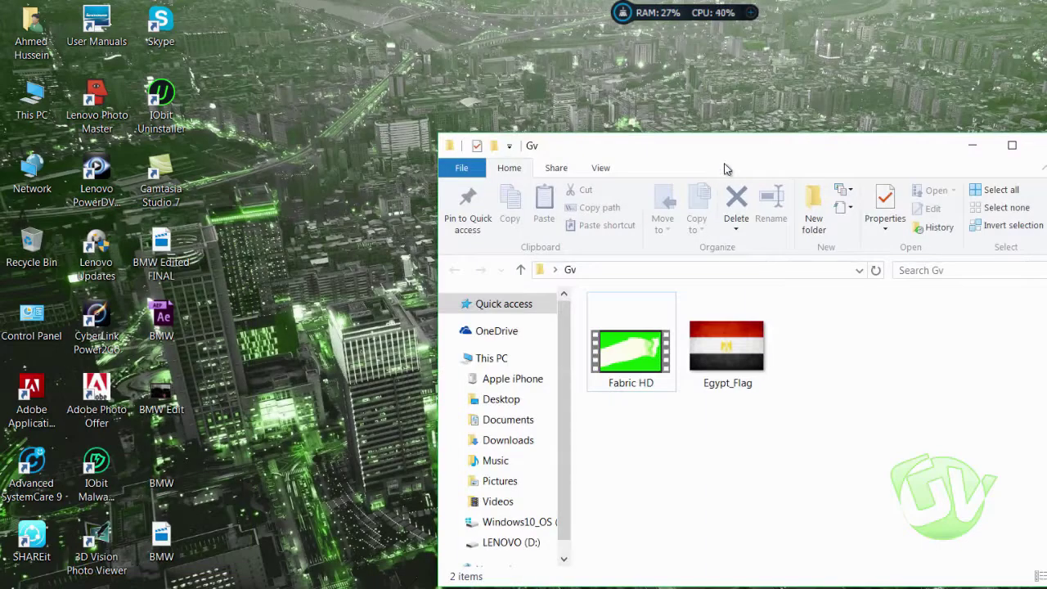
Step: Import Fabric HD.mov from the maximized Gv folder into the After Effects Project panel
{"action": "double_click", "coordinate": [710, 157]}
{"action": "left_click", "coordinate": [187, 217]}
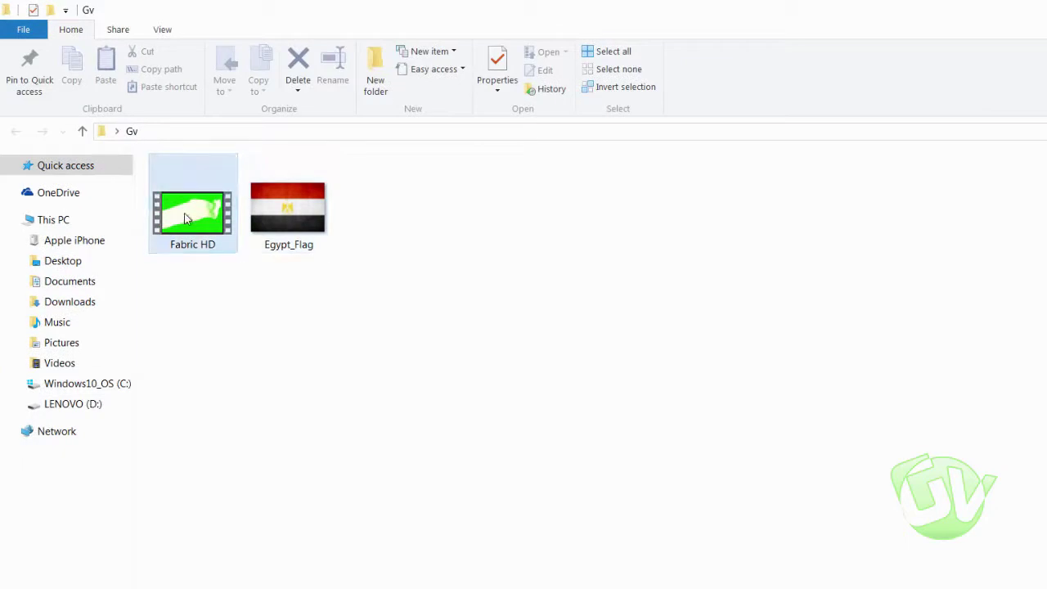
{"action": "left_click", "coordinate": [313, 219]}
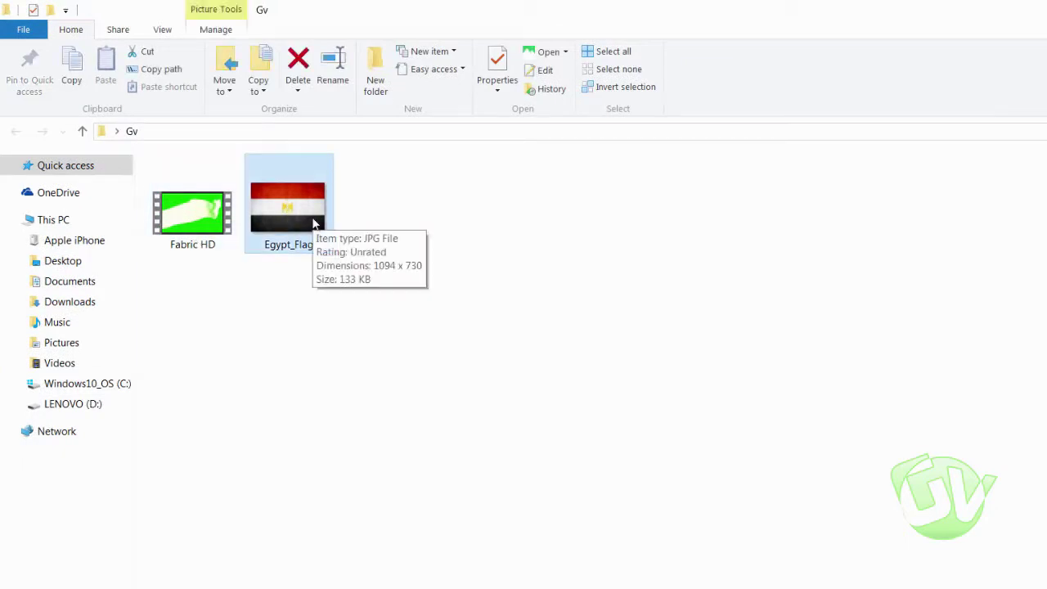
{"action": "left_click", "coordinate": [200, 221]}
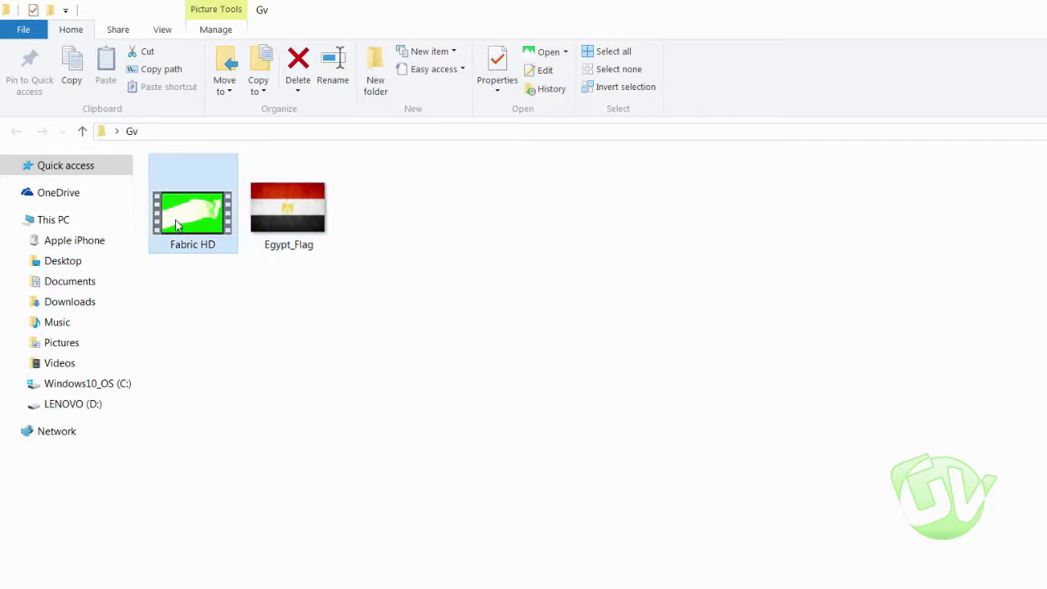
{"action": "mouse_move", "coordinate": [200, 221]}
{"action": "left_mouse_down"}
{"action": "mouse_move", "coordinate": [269, 507]}
{"action": "mouse_move", "coordinate": [17, 63]}
{"action": "mouse_move", "coordinate": [64, 261]}
{"action": "left_mouse_up"}
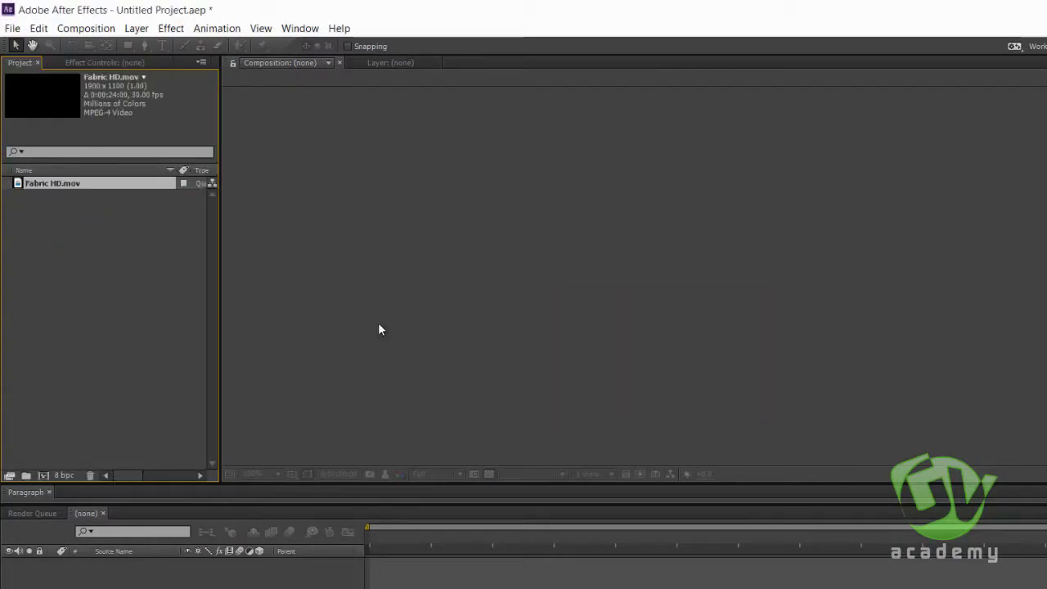
Step: Make a Fabric HD composition from the clip, fit the view, and rewind to 0:00:00:00
{"action": "left_click_drag", "start_coordinate": [51, 185], "coordinate": [46, 480]}
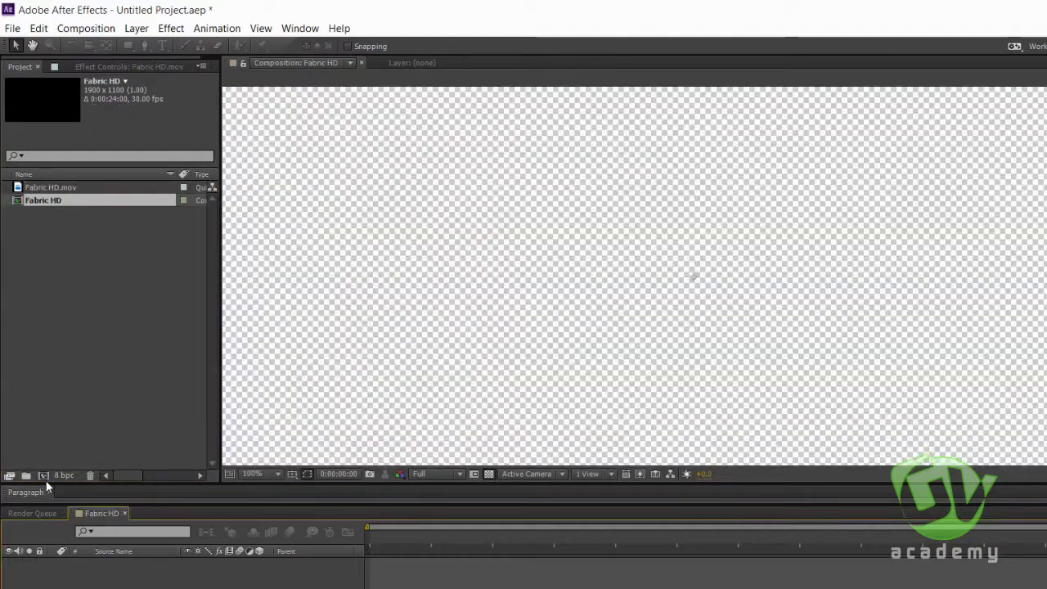
{"action": "left_click", "coordinate": [252, 473]}
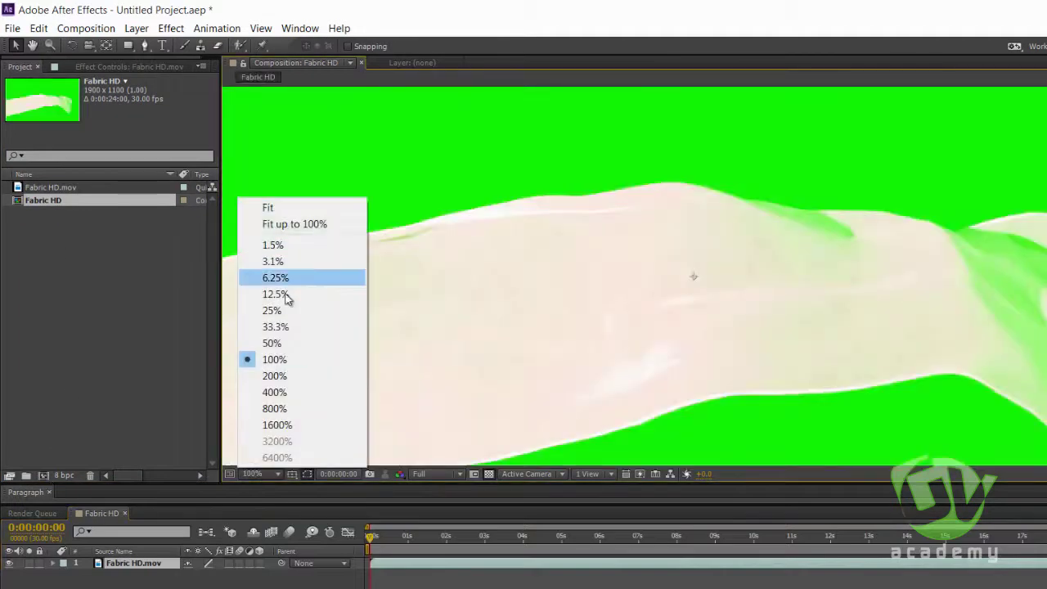
{"action": "left_click", "coordinate": [279, 223]}
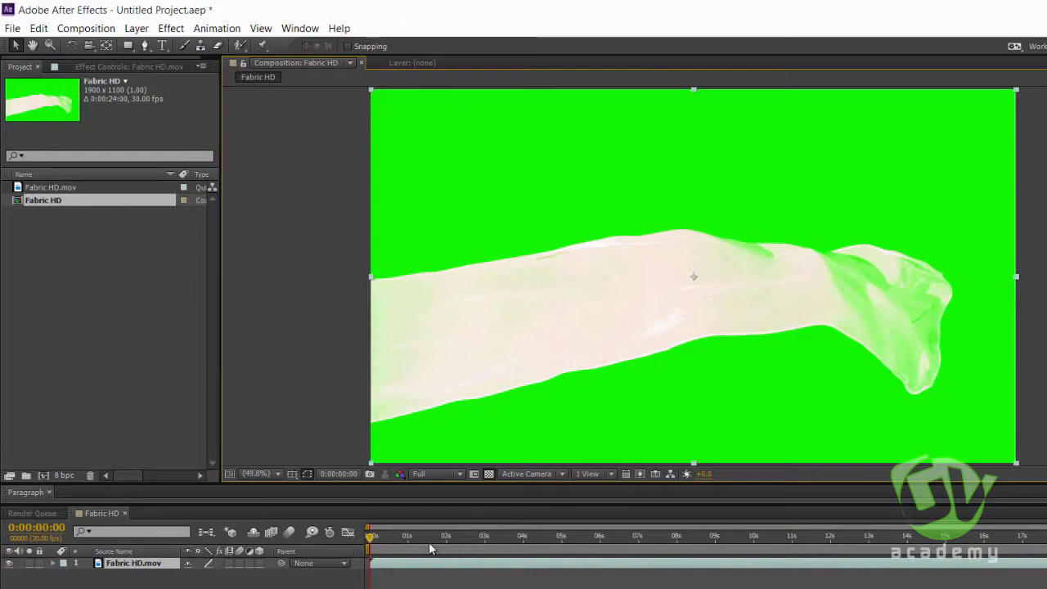
{"action": "left_click_drag", "start_coordinate": [473, 542], "coordinate": [829, 558]}
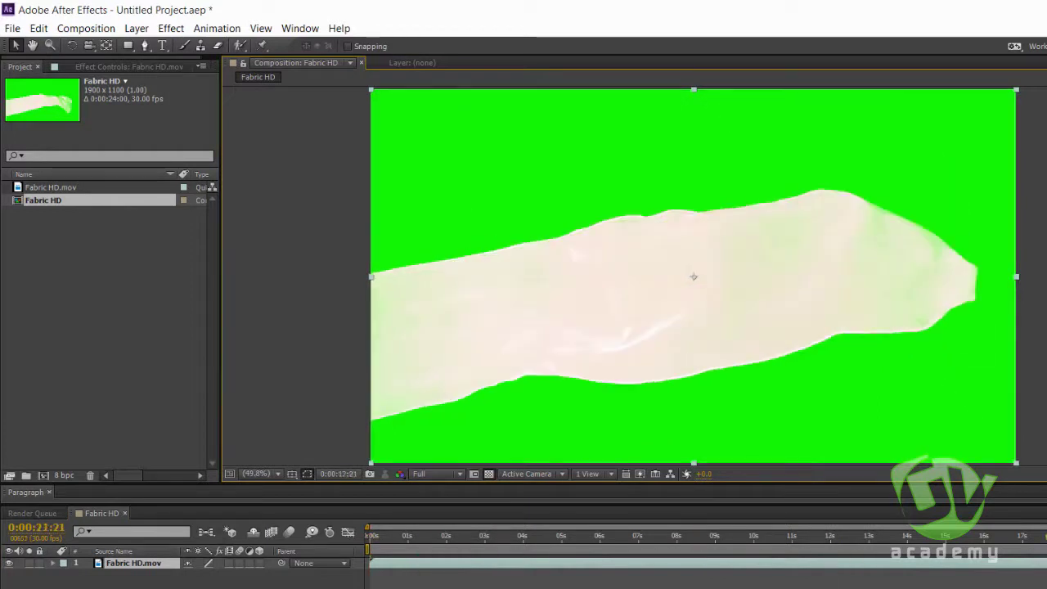
{"action": "left_click_drag", "start_coordinate": [1014, 536], "coordinate": [582, 537]}
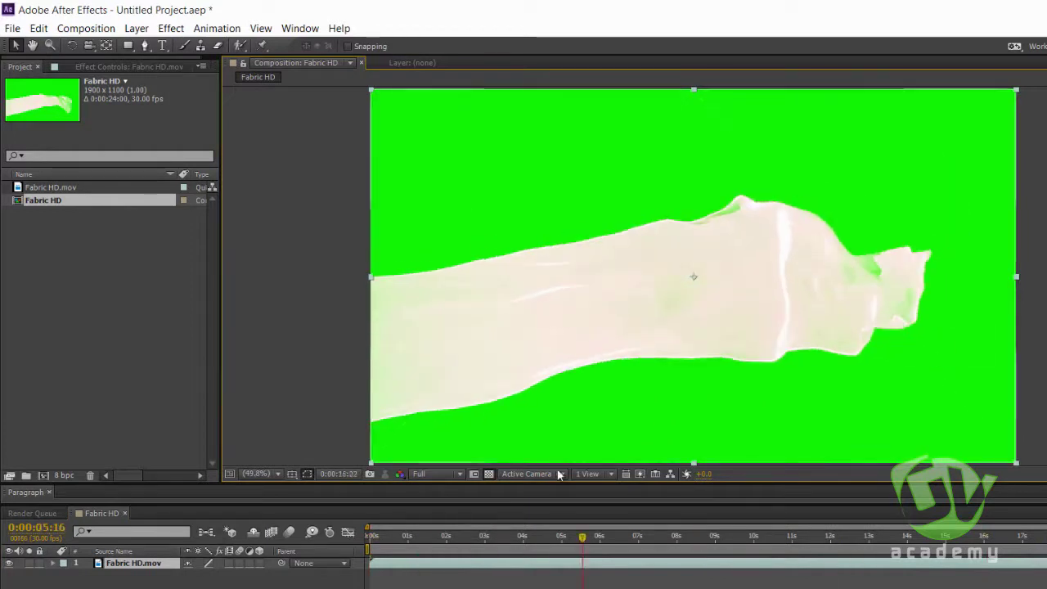
{"action": "left_click_drag", "start_coordinate": [560, 475], "coordinate": [336, 490]}
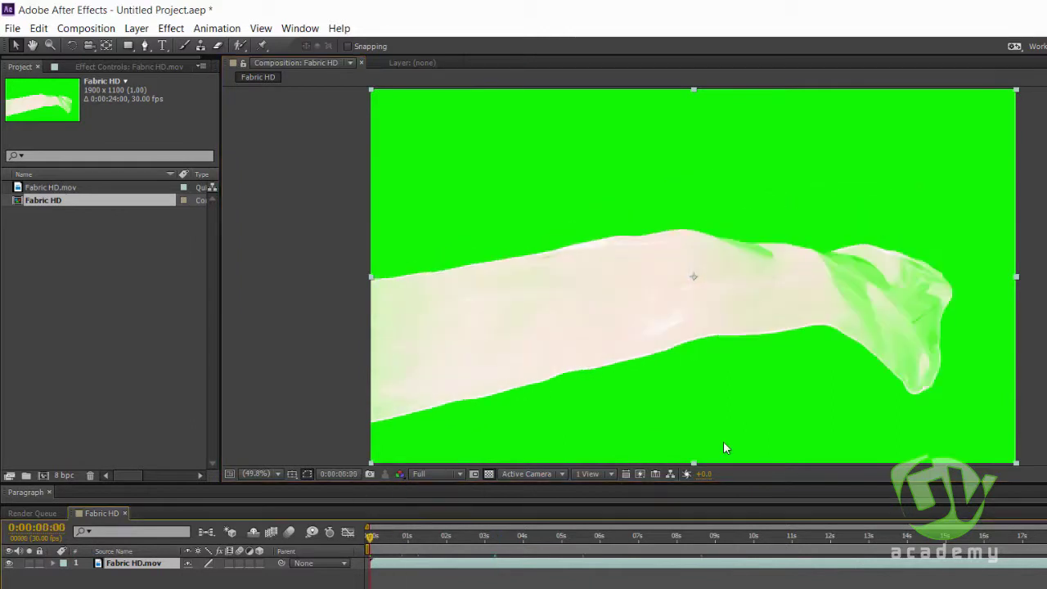
{"action": "left_click", "coordinate": [174, 28]}
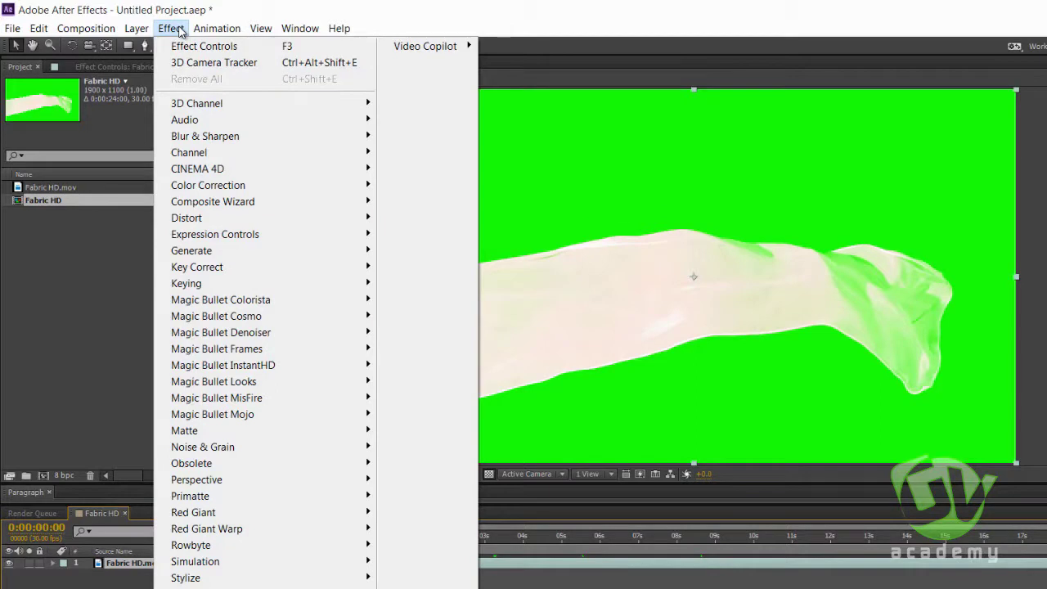
Step: Apply Keylight (1.2) to Fabric HD.mov, sampling the green background as Screen Colour
{"action": "mouse_move", "coordinate": [197, 287]}
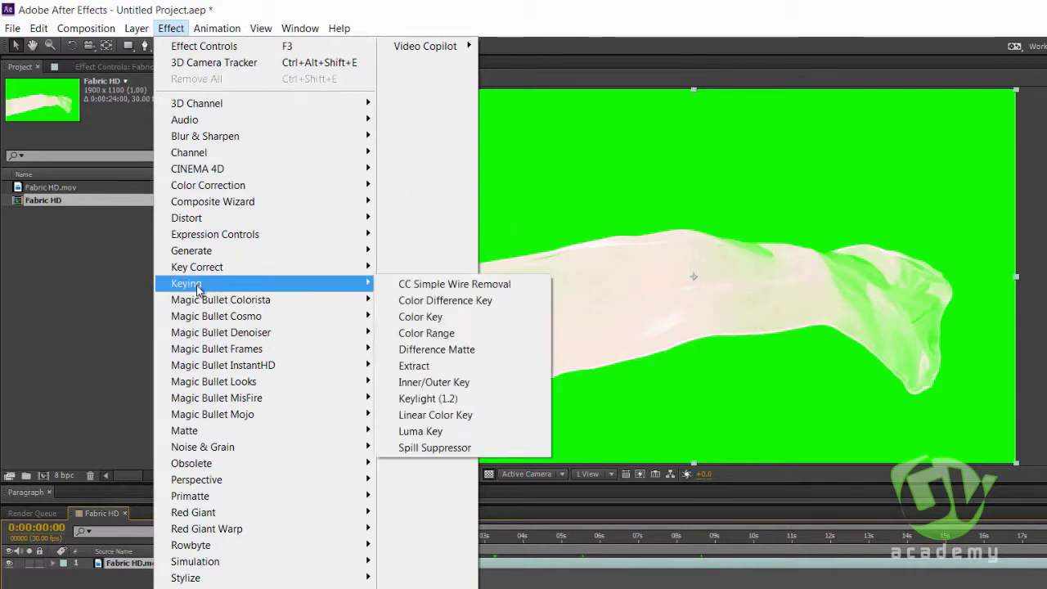
{"action": "left_click", "coordinate": [431, 400]}
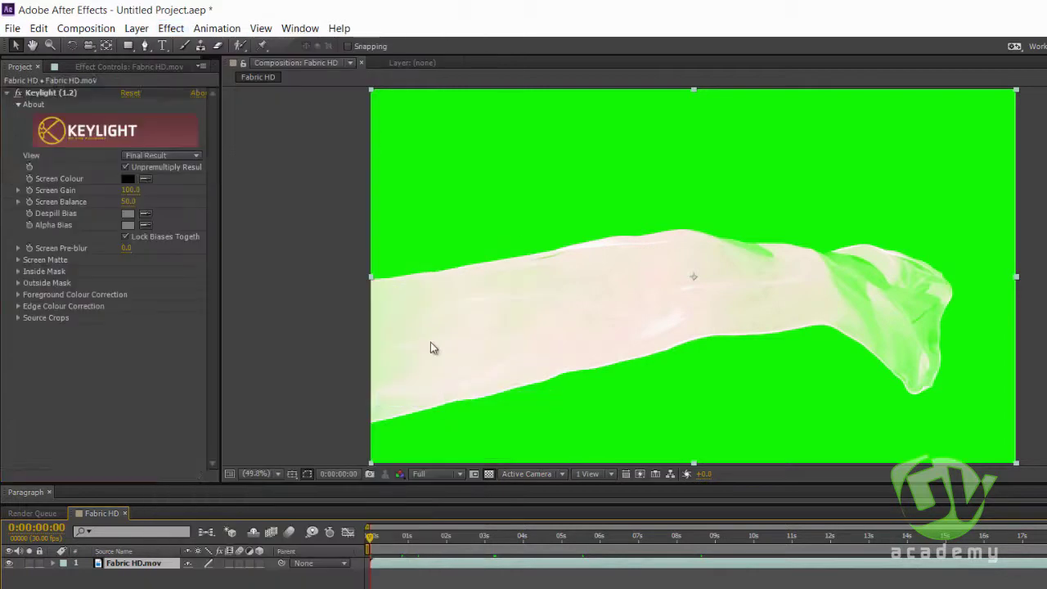
{"action": "left_click", "coordinate": [147, 178]}
{"action": "left_click", "coordinate": [597, 154]}
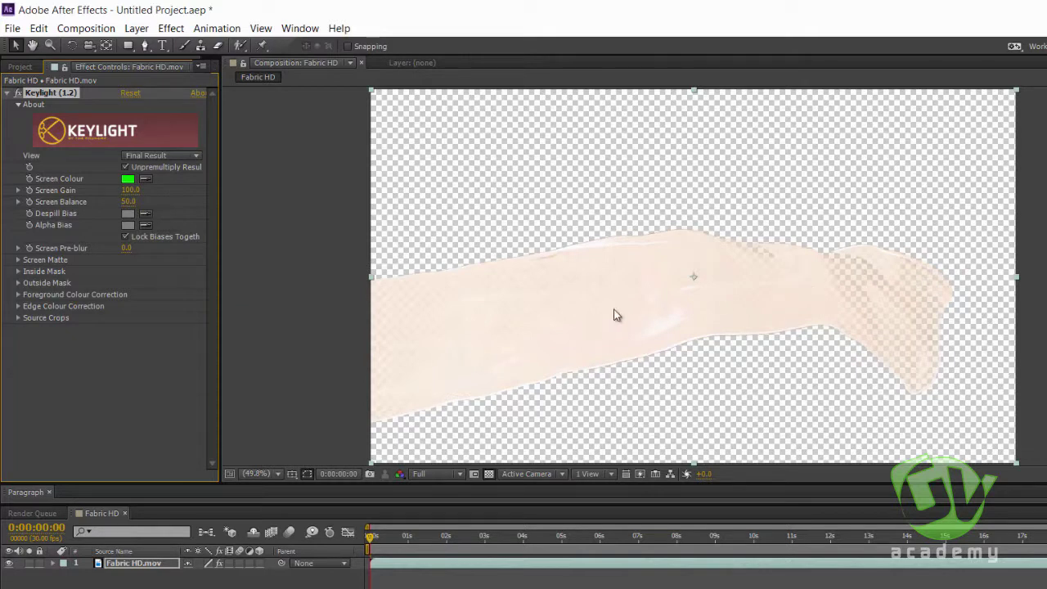
{"action": "left_click", "coordinate": [493, 475]}
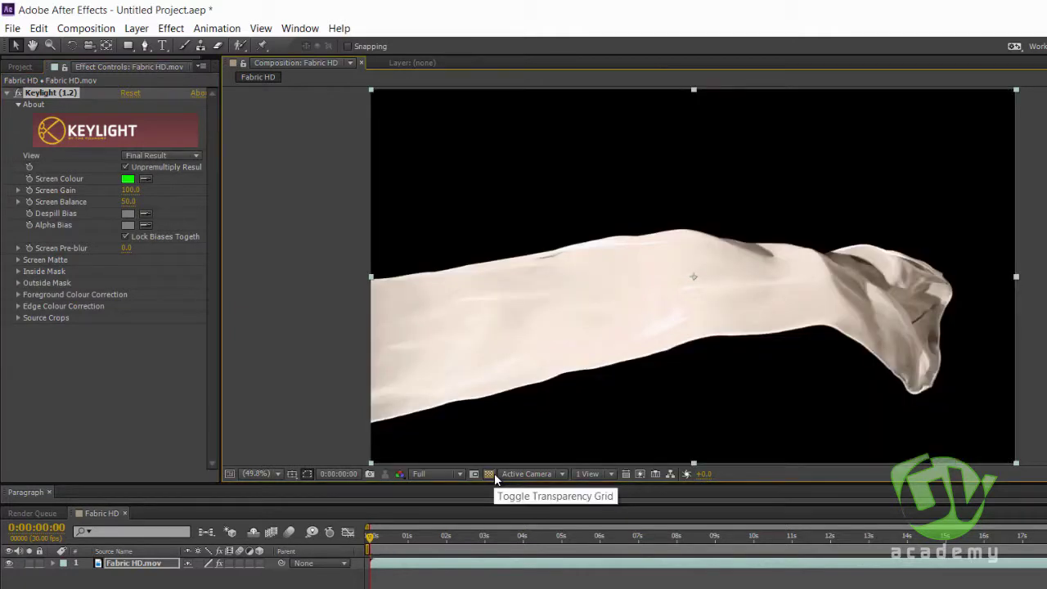
{"action": "left_click", "coordinate": [493, 475]}
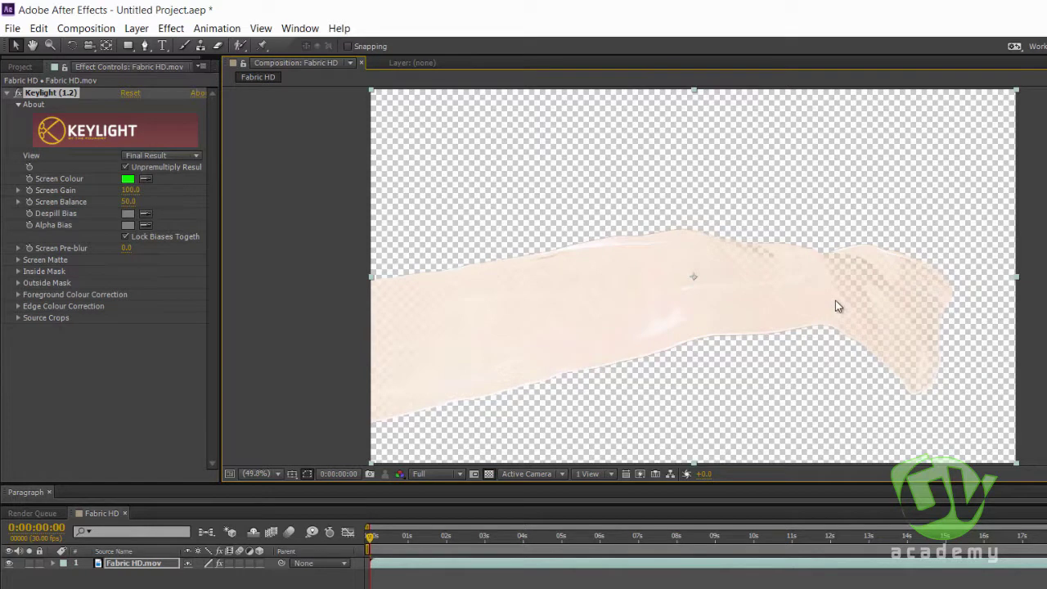
{"action": "left_click", "coordinate": [20, 66]}
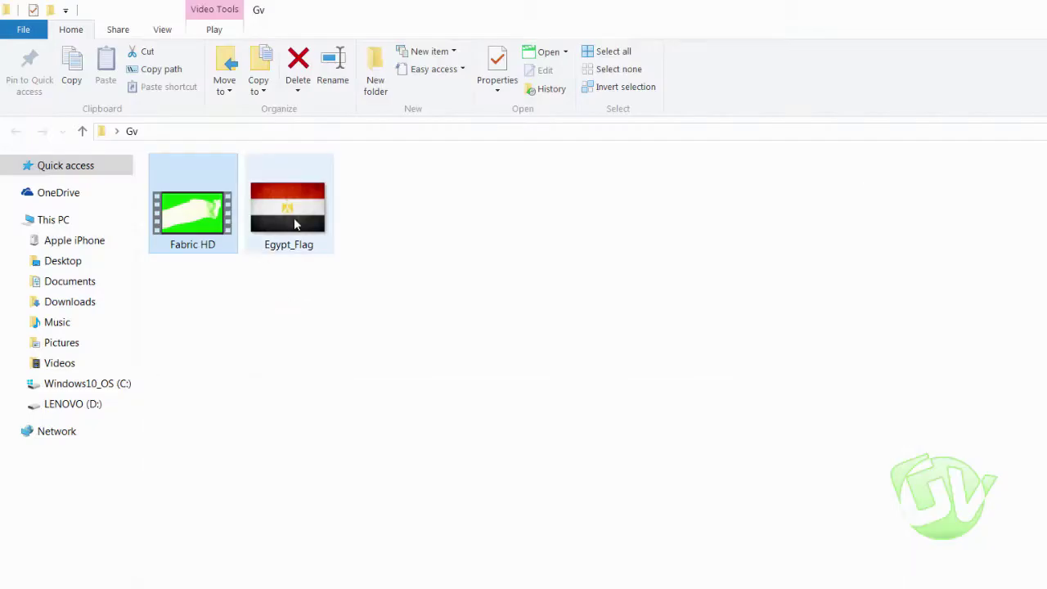
Step: Import Egypt_Flag.jpg, place it above Fabric HD.mov in the comp, and stretch it wider
{"action": "left_click", "coordinate": [290, 211]}
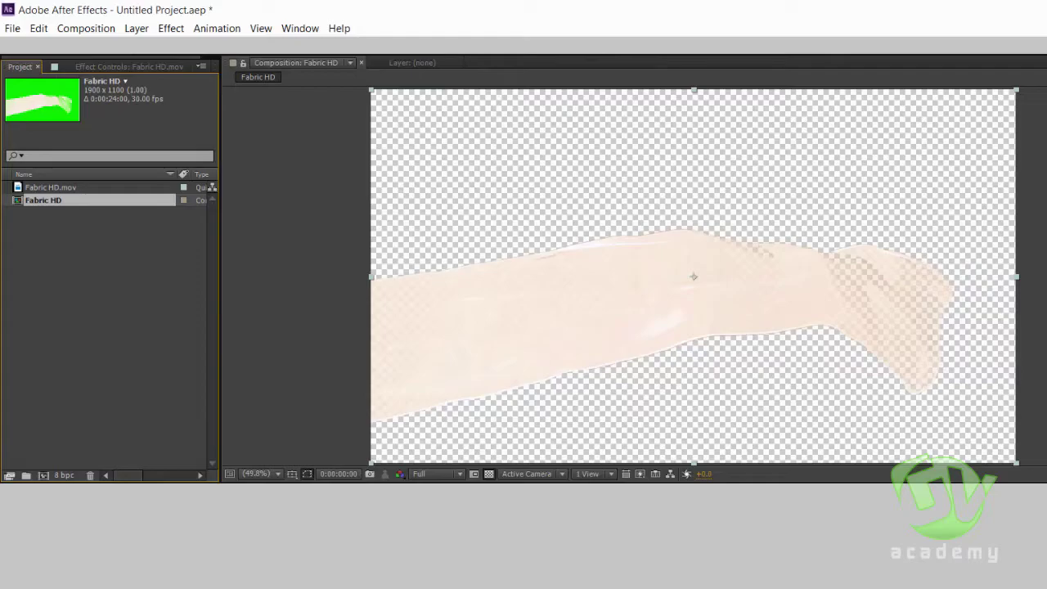
{"action": "left_click_drag", "start_coordinate": [291, 211], "coordinate": [135, 303]}
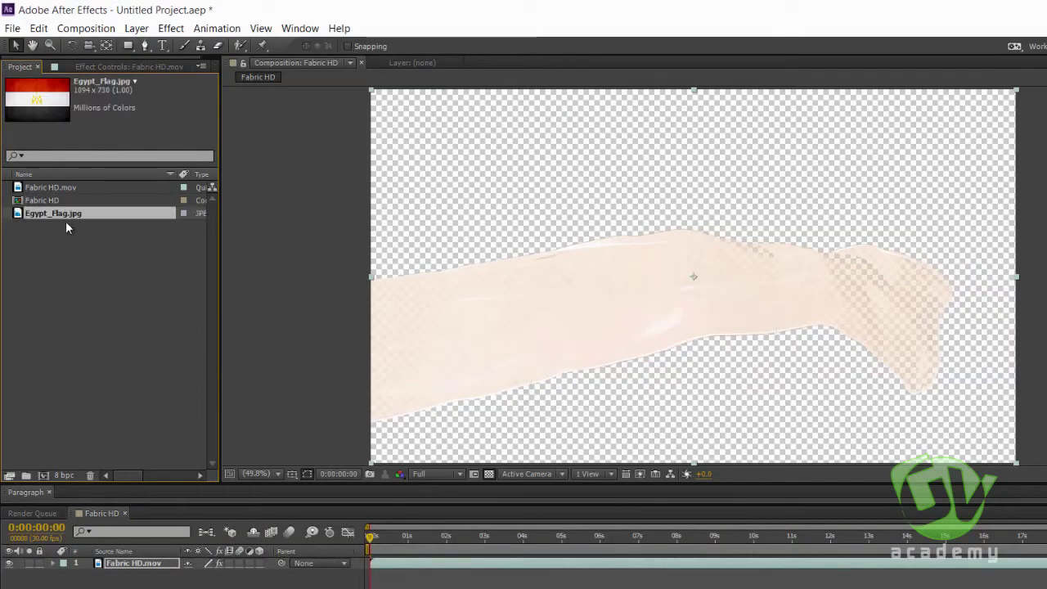
{"action": "mouse_move", "coordinate": [45, 211]}
{"action": "left_mouse_down"}
{"action": "mouse_move", "coordinate": [94, 297]}
{"action": "mouse_move", "coordinate": [136, 566]}
{"action": "left_mouse_up"}
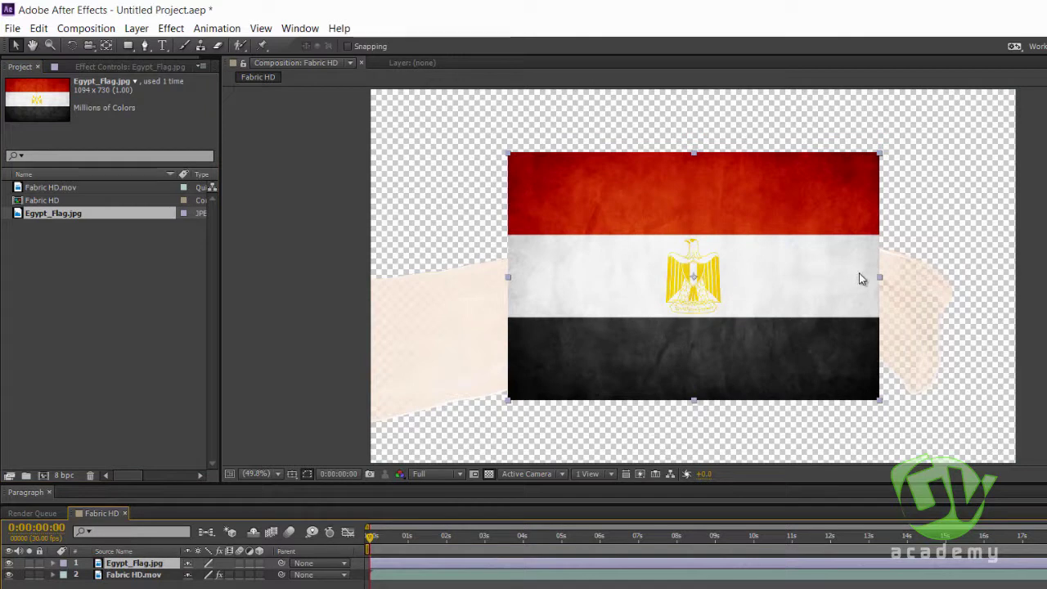
{"action": "left_click_drag", "start_coordinate": [878, 276], "coordinate": [963, 279]}
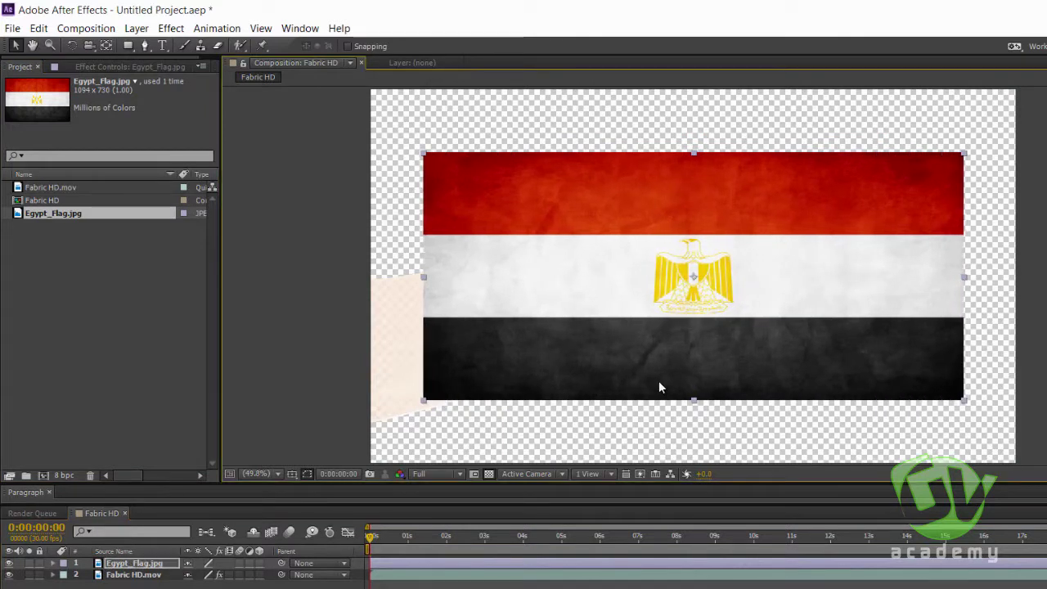
Step: Rotate the flag to -9°, stretch it right, and move Fabric HD.mov above it
{"action": "key", "text": "r"}
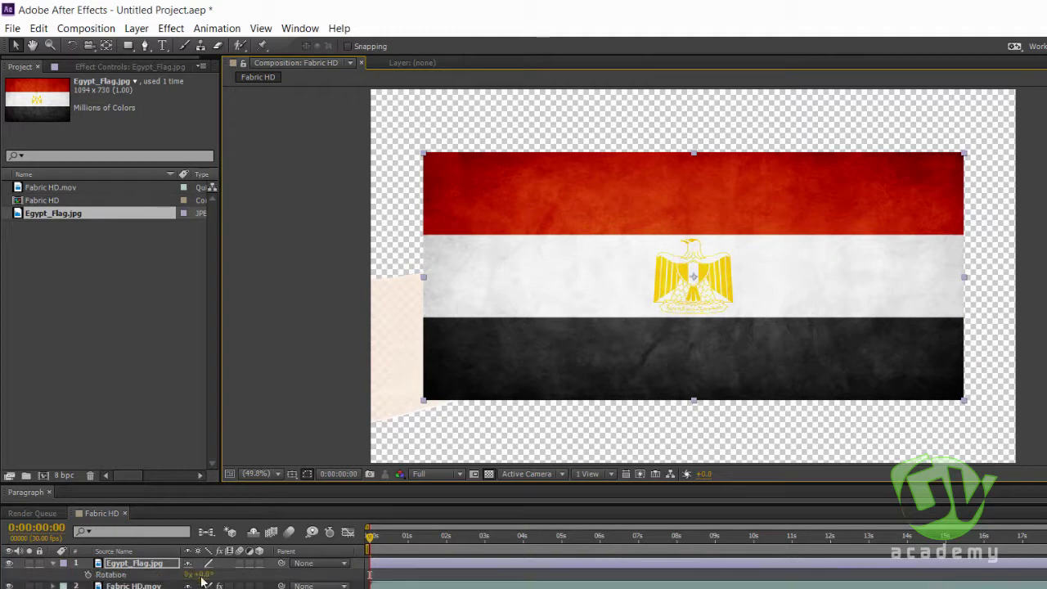
{"action": "mouse_move", "coordinate": [196, 575]}
{"action": "left_mouse_down"}
{"action": "mouse_move", "coordinate": [642, 278]}
{"action": "mouse_move", "coordinate": [604, 298]}
{"action": "left_mouse_up"}
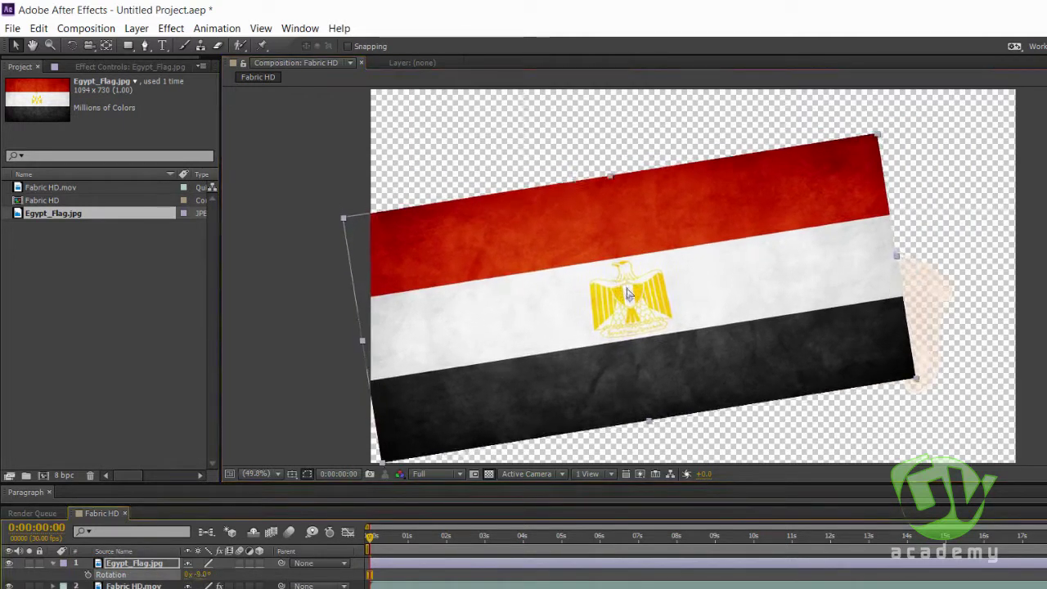
{"action": "left_click_drag", "start_coordinate": [898, 264], "coordinate": [966, 252]}
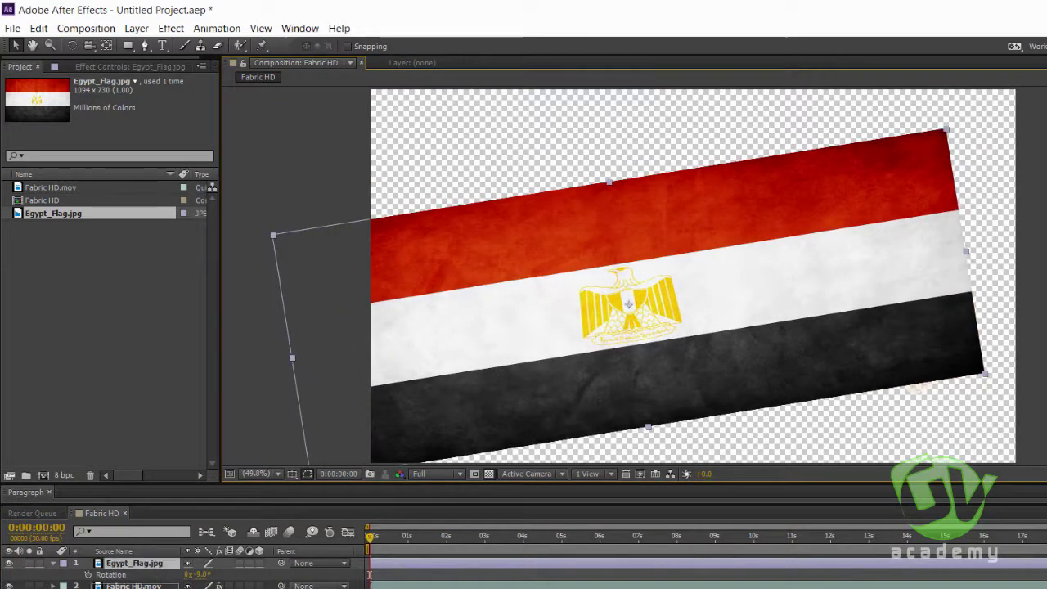
{"action": "left_click_drag", "start_coordinate": [133, 586], "coordinate": [133, 562]}
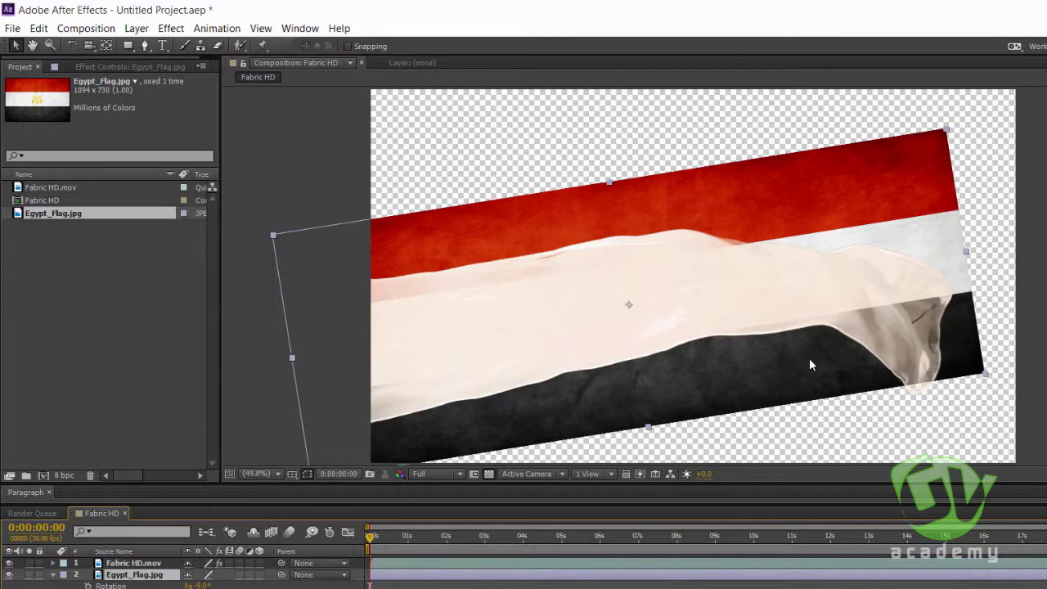
Step: Reposition and widen the flag to cover the fabric, checking frames through 11:23
{"action": "left_click_drag", "start_coordinate": [711, 380], "coordinate": [701, 384]}
{"action": "mouse_move", "coordinate": [636, 439]}
{"action": "left_mouse_down"}
{"action": "mouse_move", "coordinate": [630, 424]}
{"action": "mouse_move", "coordinate": [634, 437]}
{"action": "left_mouse_up"}
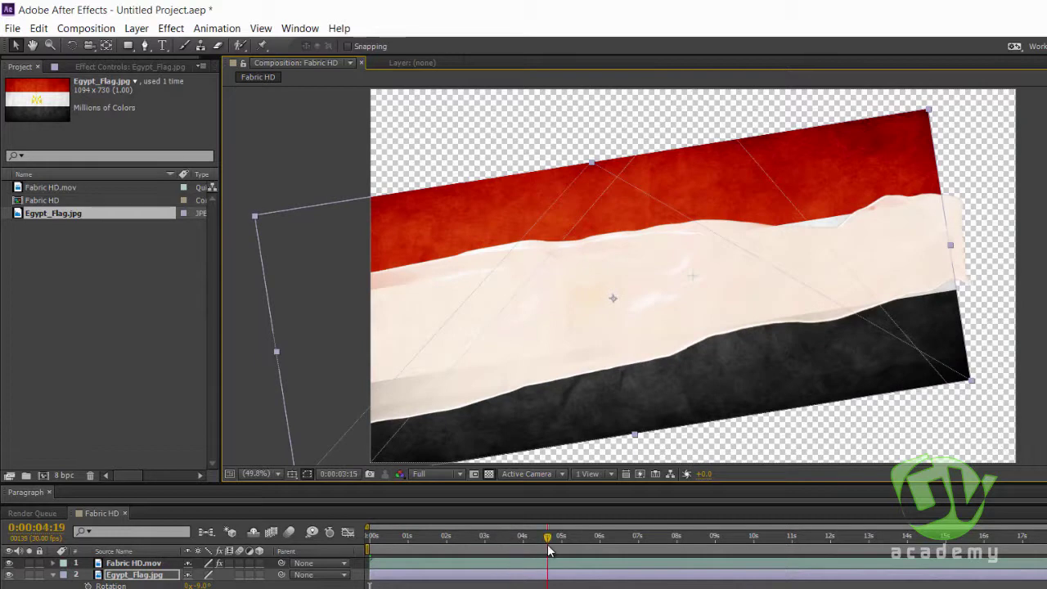
{"action": "left_click_drag", "start_coordinate": [548, 537], "coordinate": [501, 537]}
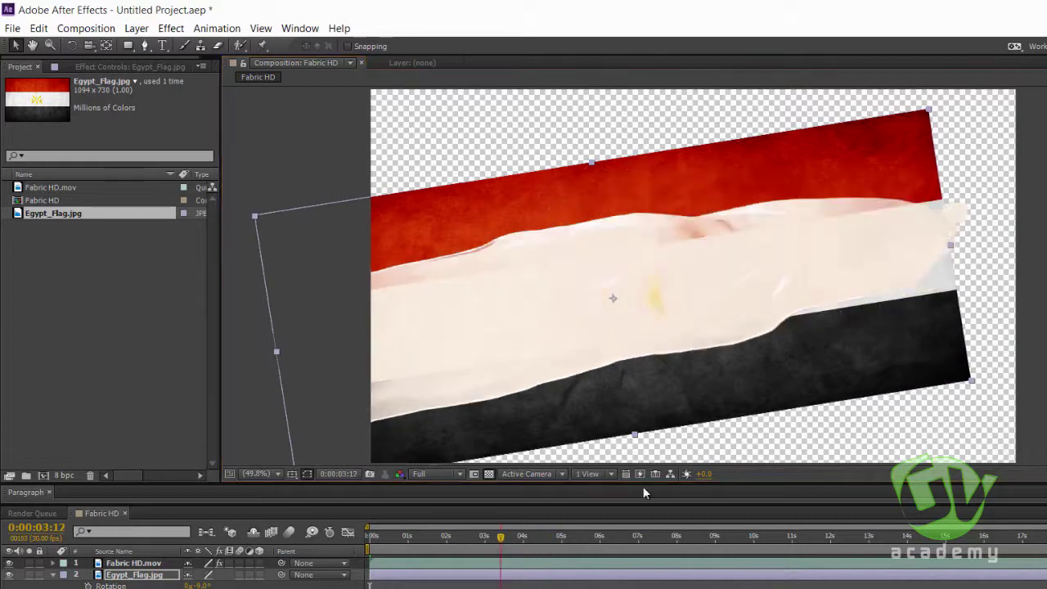
{"action": "mouse_move", "coordinate": [952, 245]}
{"action": "left_mouse_down"}
{"action": "mouse_move", "coordinate": [972, 243]}
{"action": "mouse_move", "coordinate": [961, 244]}
{"action": "left_mouse_up"}
{"action": "left_click_drag", "start_coordinate": [889, 297], "coordinate": [917, 292]}
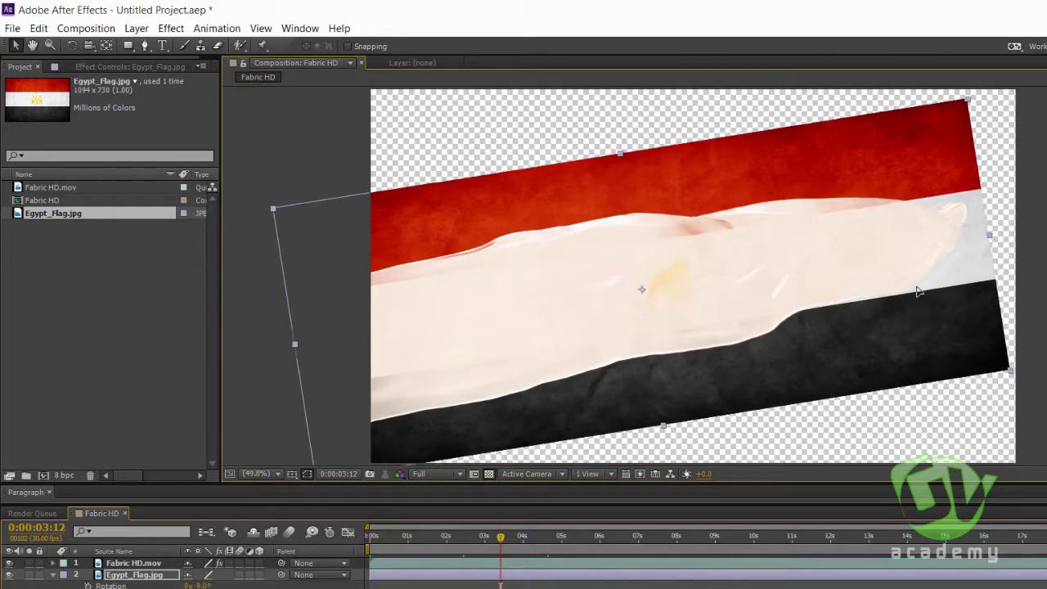
{"action": "left_click", "coordinate": [705, 534]}
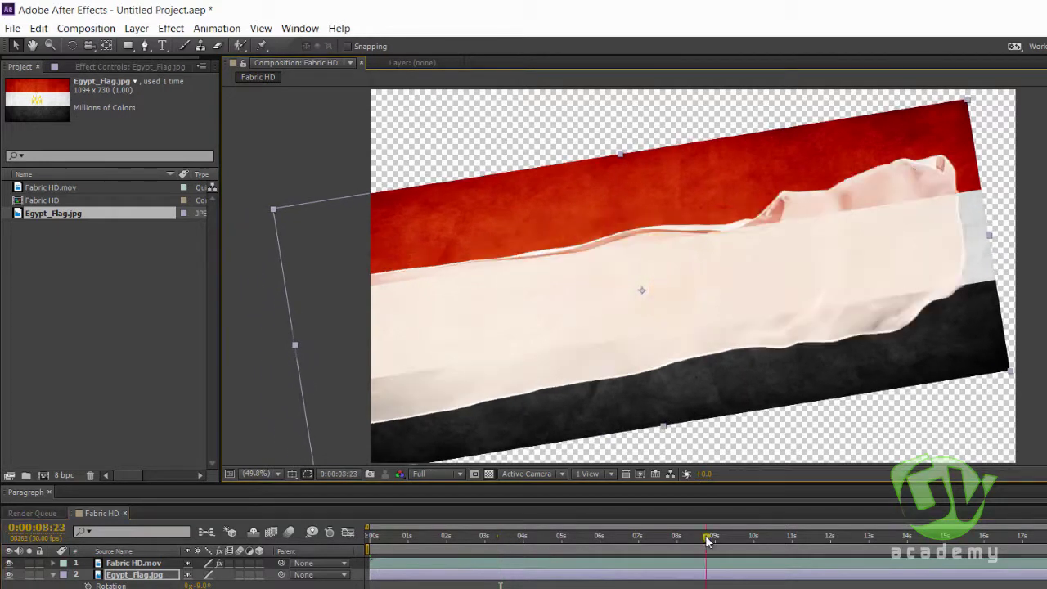
{"action": "left_click", "coordinate": [769, 536]}
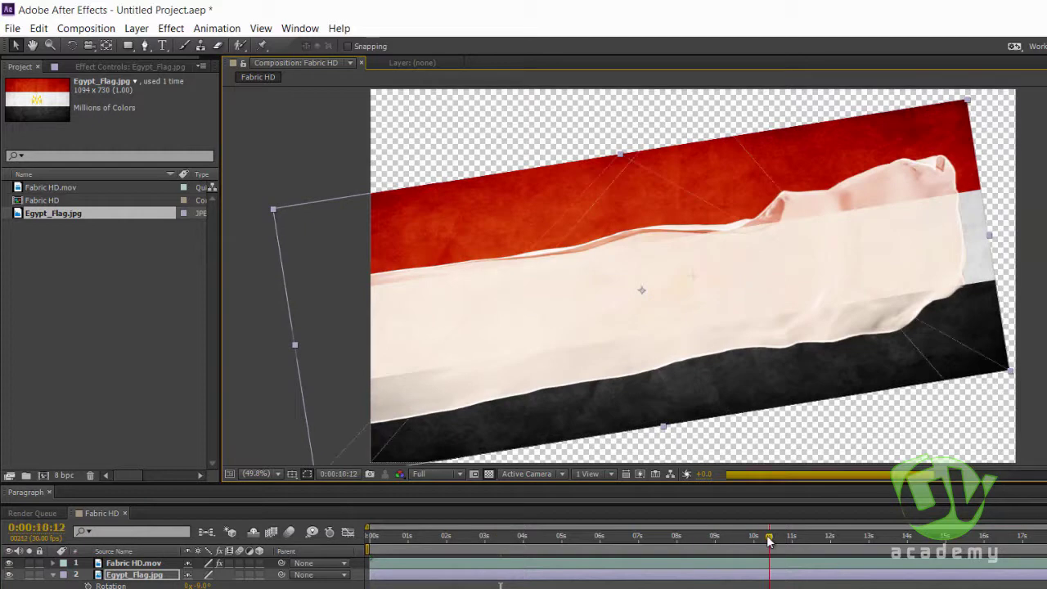
{"action": "left_click", "coordinate": [822, 537]}
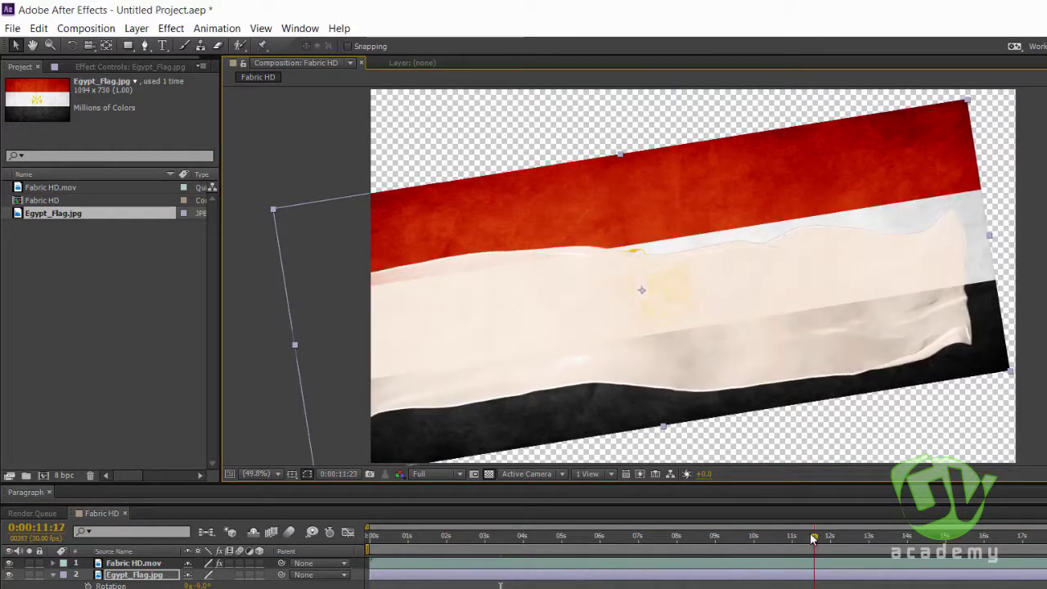
{"action": "left_click", "coordinate": [612, 537]}
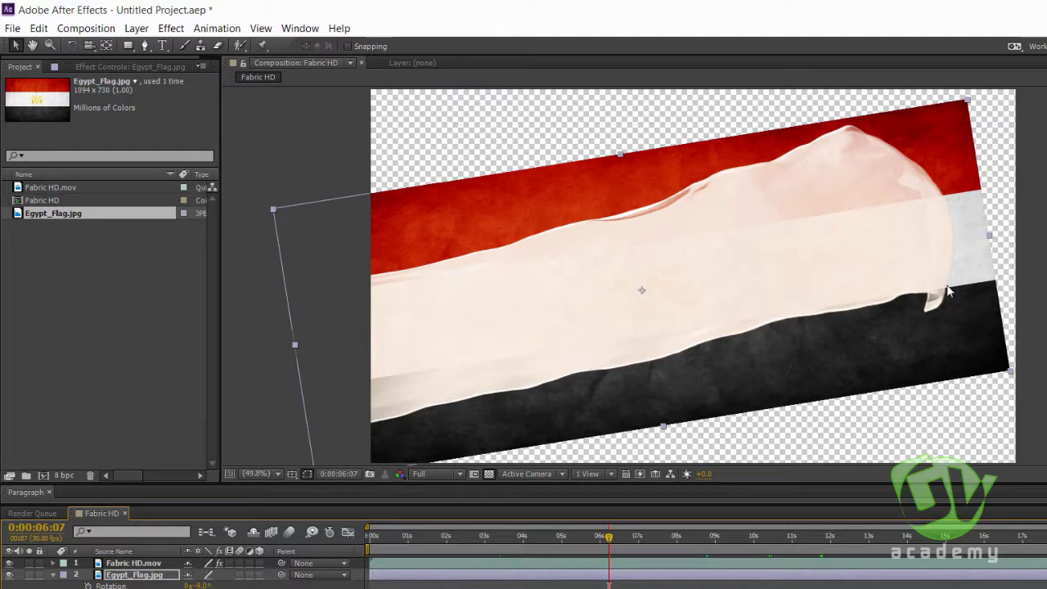
{"action": "left_click", "coordinate": [130, 564]}
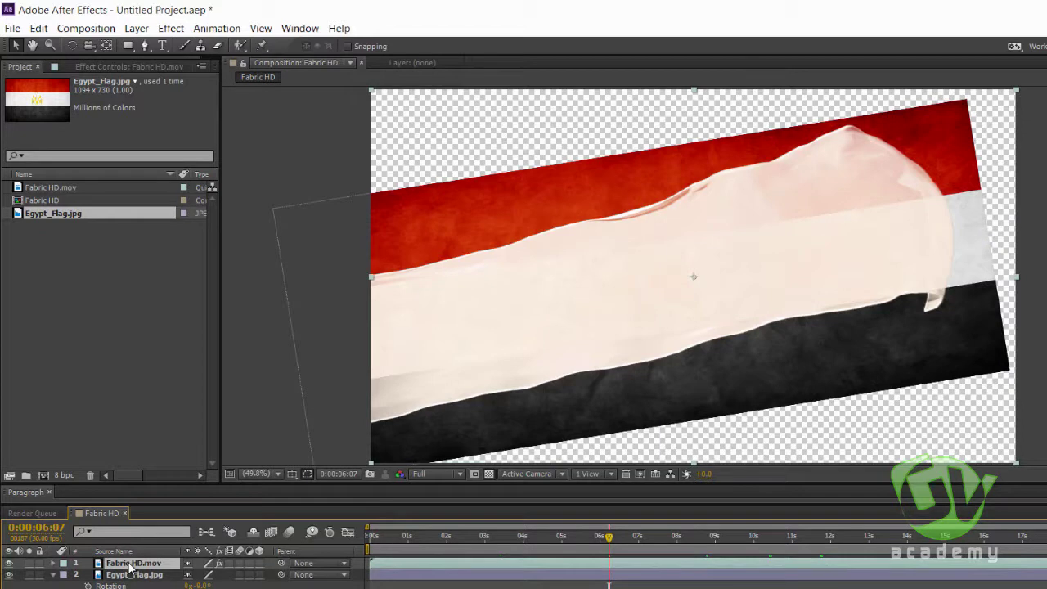
Step: Duplicate the keyed fabric layer and fill the top copy with white
{"action": "key", "text": "ctrl+d"}
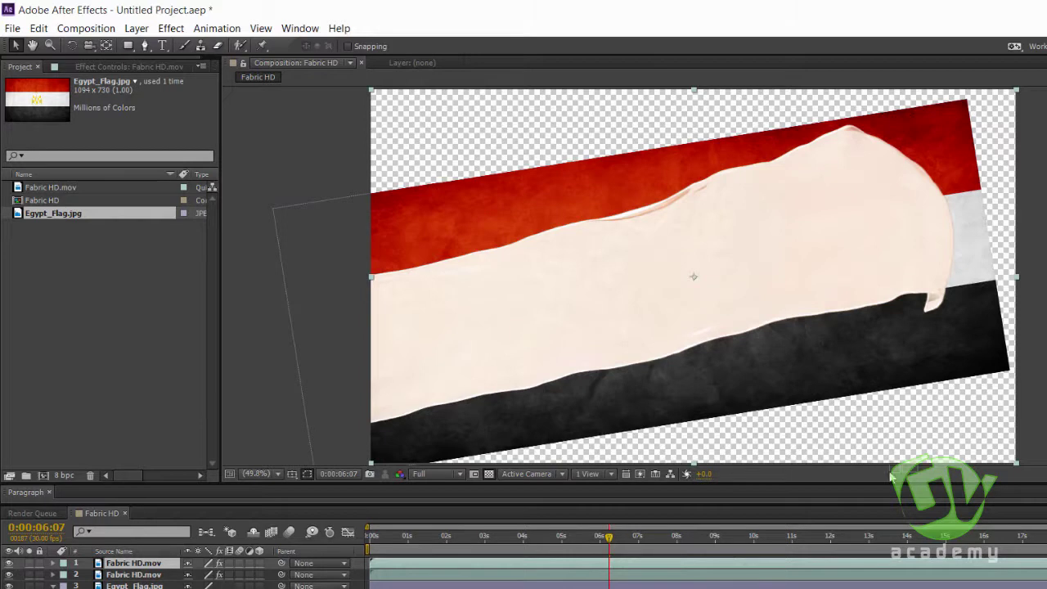
{"action": "left_click", "coordinate": [501, 570]}
{"action": "left_click", "coordinate": [501, 564]}
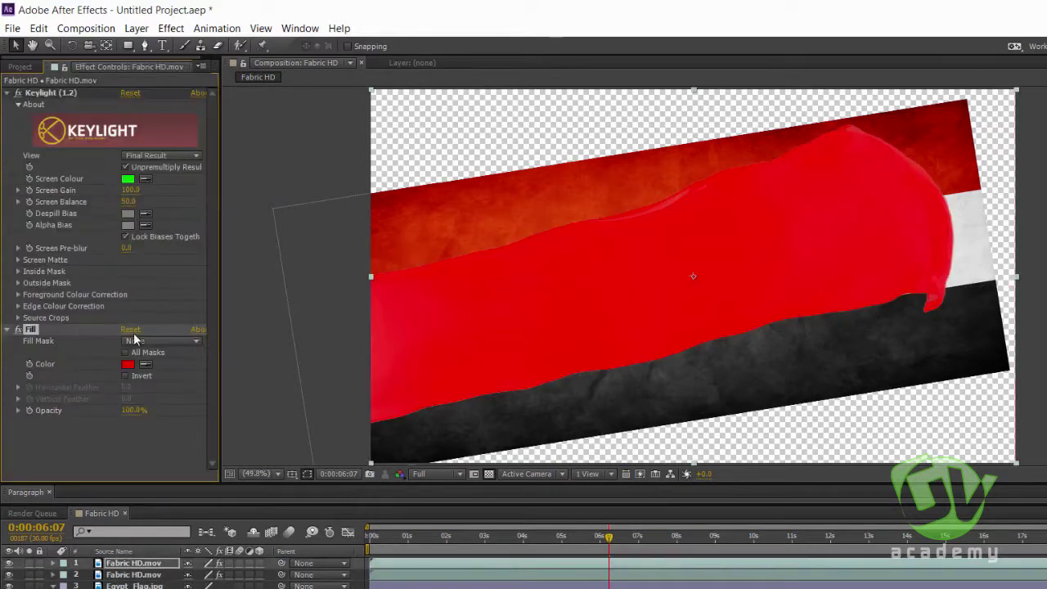
{"action": "left_click", "coordinate": [127, 364]}
{"action": "left_click_drag", "start_coordinate": [643, 432], "coordinate": [693, 488]}
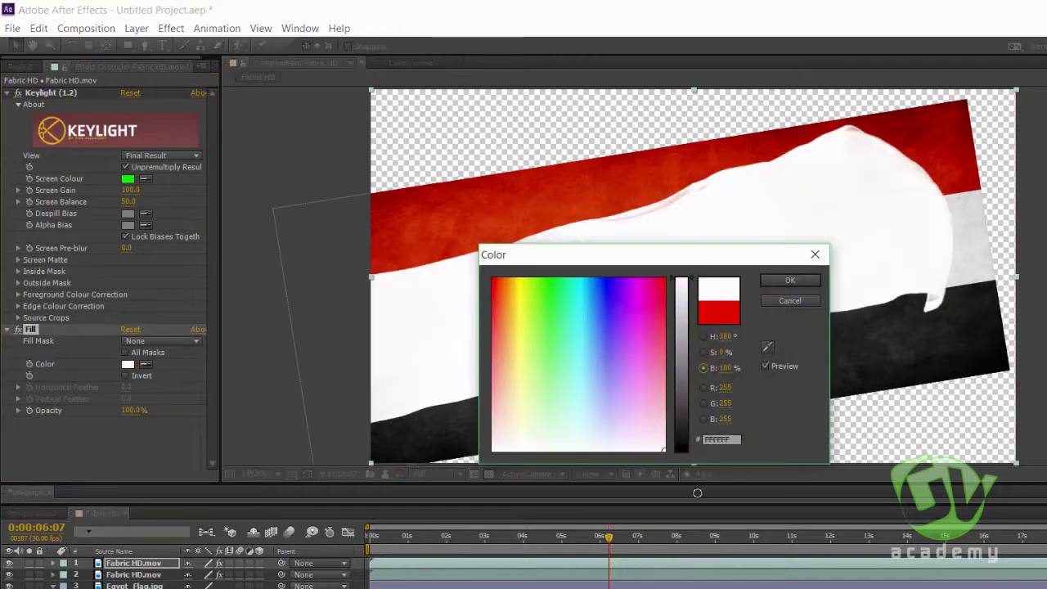
{"action": "left_click", "coordinate": [788, 280]}
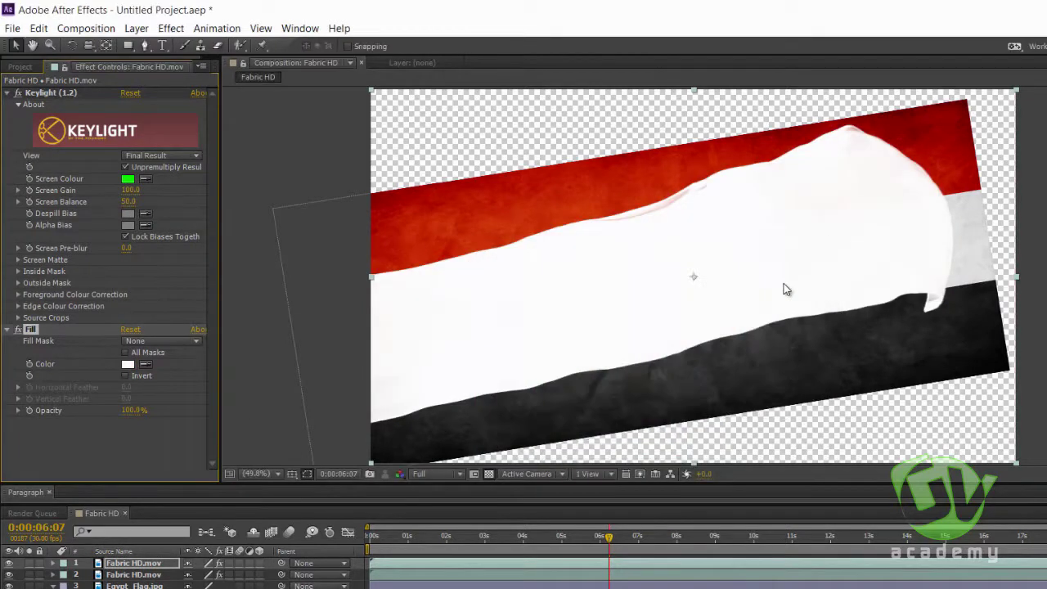
{"action": "left_click", "coordinate": [130, 565]}
Step: Duplicate the white copy and pre-compose the selected fabric layers as 'Matt'
{"action": "key", "text": "ctrl+d"}
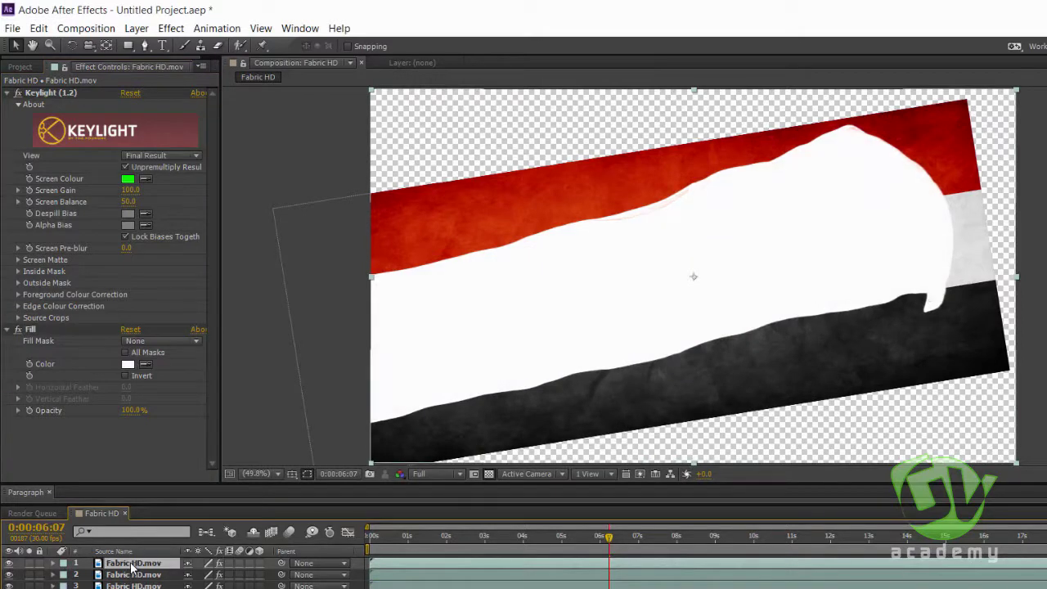
{"action": "left_click", "coordinate": [131, 574], "text": "shift"}
{"action": "left_click", "coordinate": [133, 585], "text": "shift"}
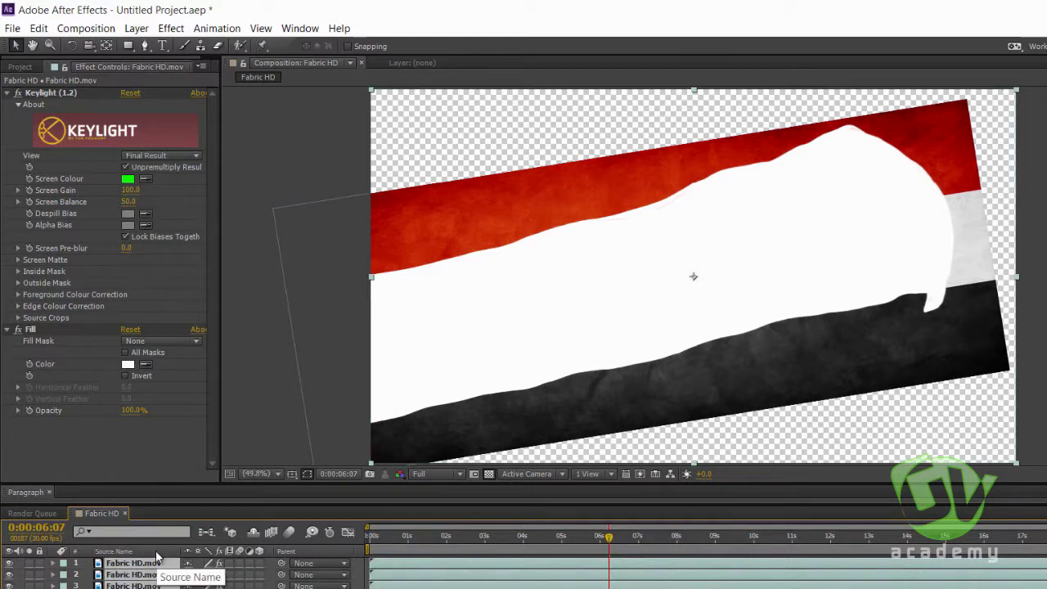
{"action": "key", "text": "ctrl+shift+c"}
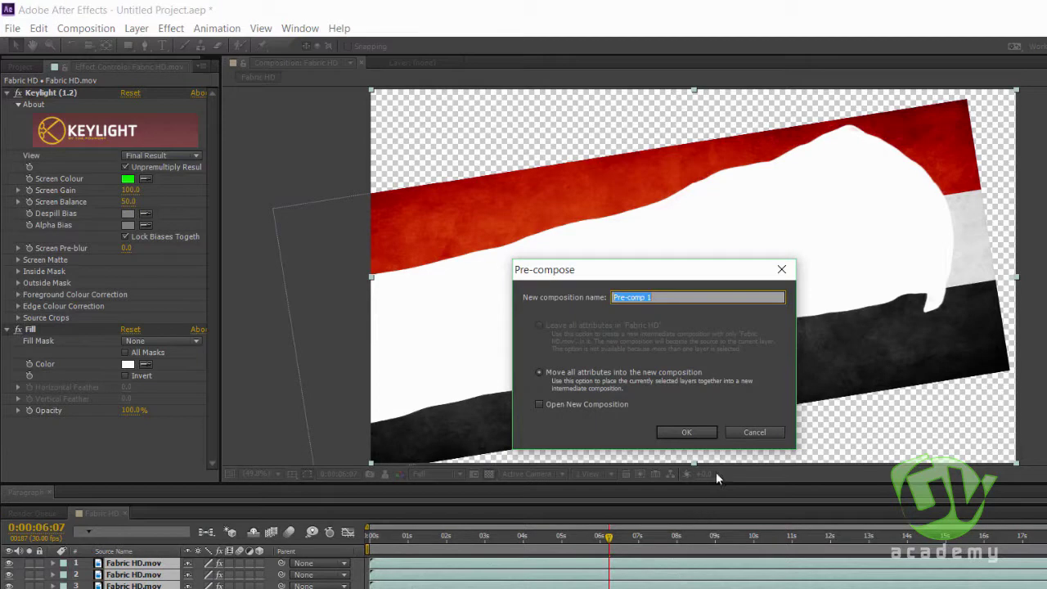
{"action": "type", "text": "Matt"}
{"action": "key", "text": "Return"}
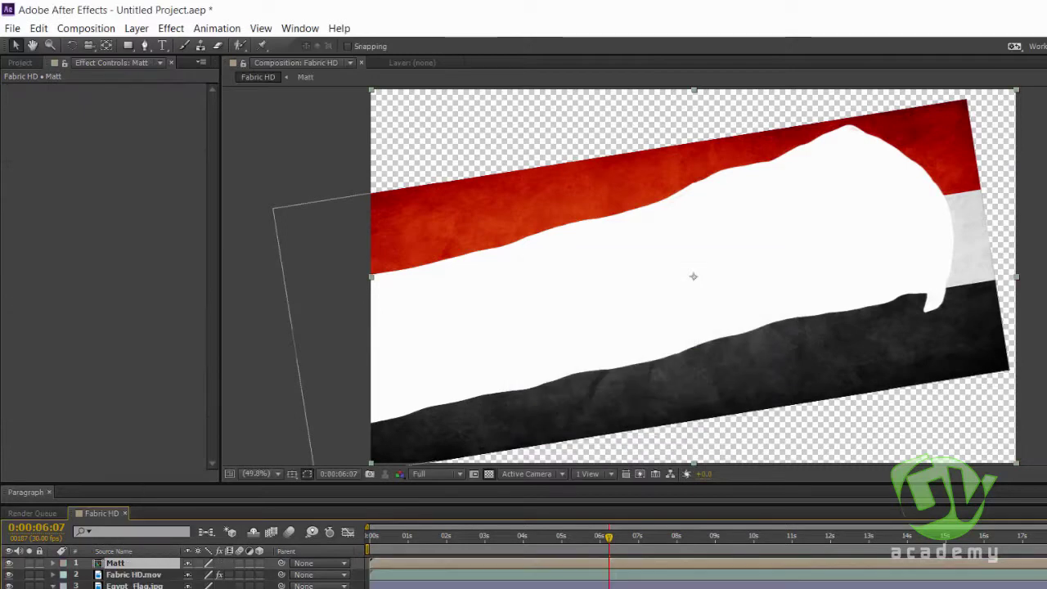
Step: Move Egypt_Flag.jpg directly under Matt and set its track matte to Luma Matte
{"action": "left_click", "coordinate": [135, 586]}
{"action": "left_click_drag", "start_coordinate": [134, 585], "coordinate": [137, 574]}
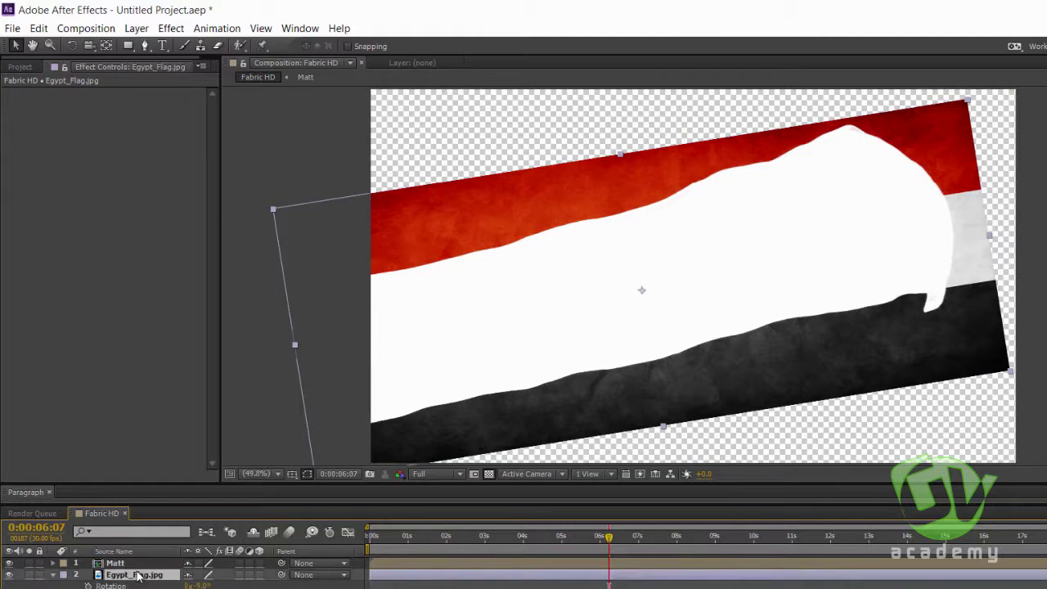
{"action": "key", "text": "F4"}
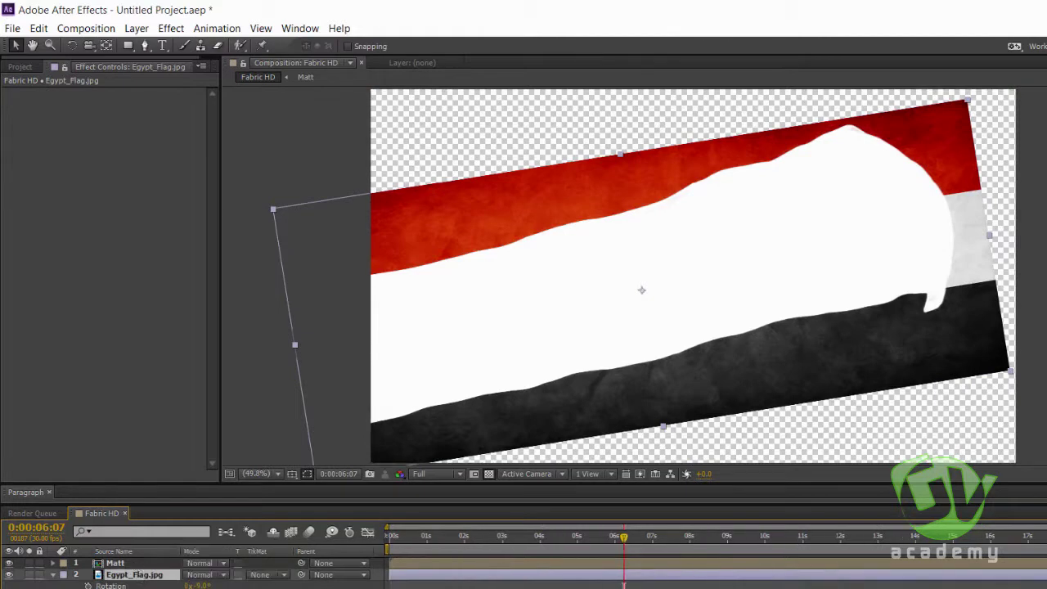
{"action": "left_click", "coordinate": [260, 575]}
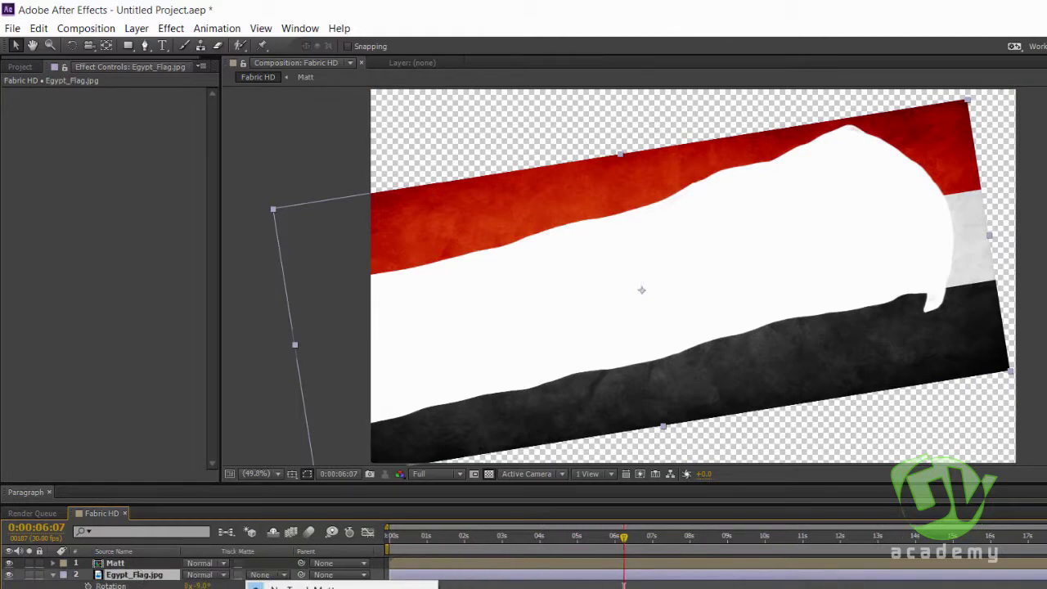
{"action": "left_click", "coordinate": [303, 588]}
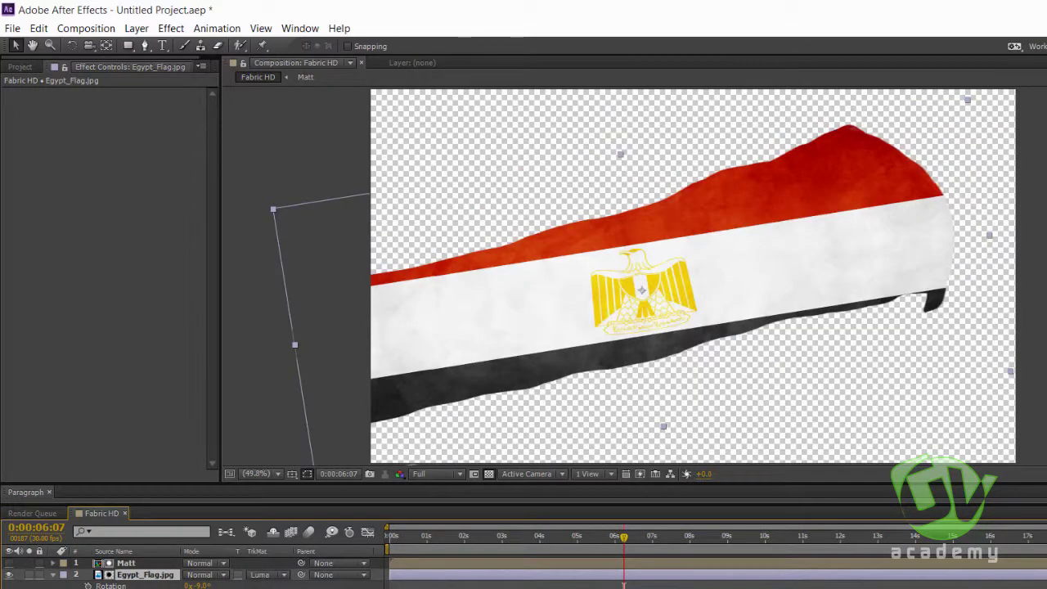
Step: Preview the waving flag and set the viewer resolution to Third
{"action": "key", "text": "KP_0"}
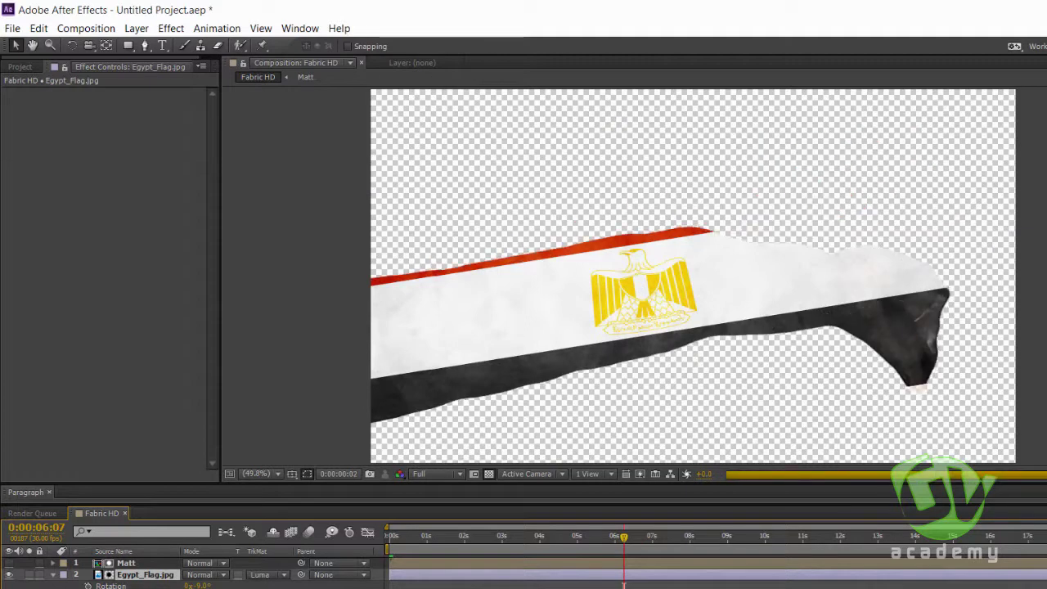
{"action": "key", "text": "space"}
{"action": "left_click", "coordinate": [442, 473]}
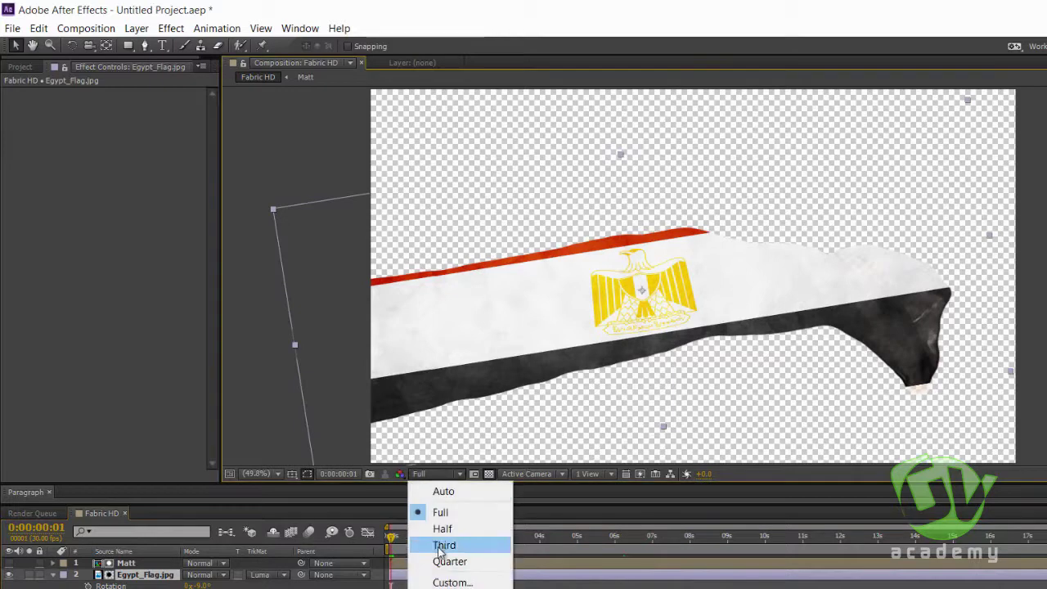
{"action": "left_click", "coordinate": [440, 549]}
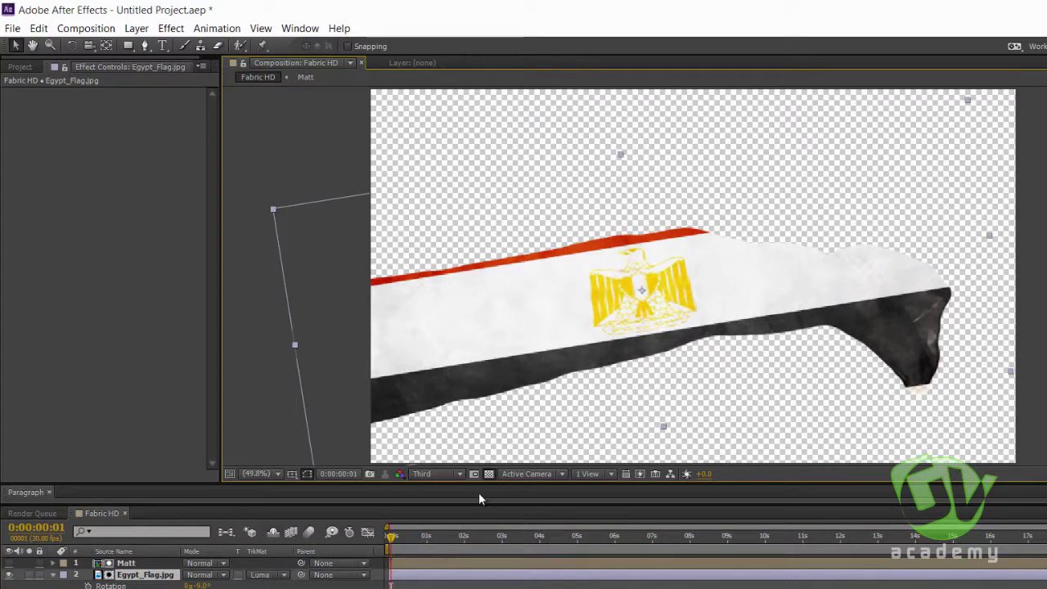
{"action": "key", "text": "space"}
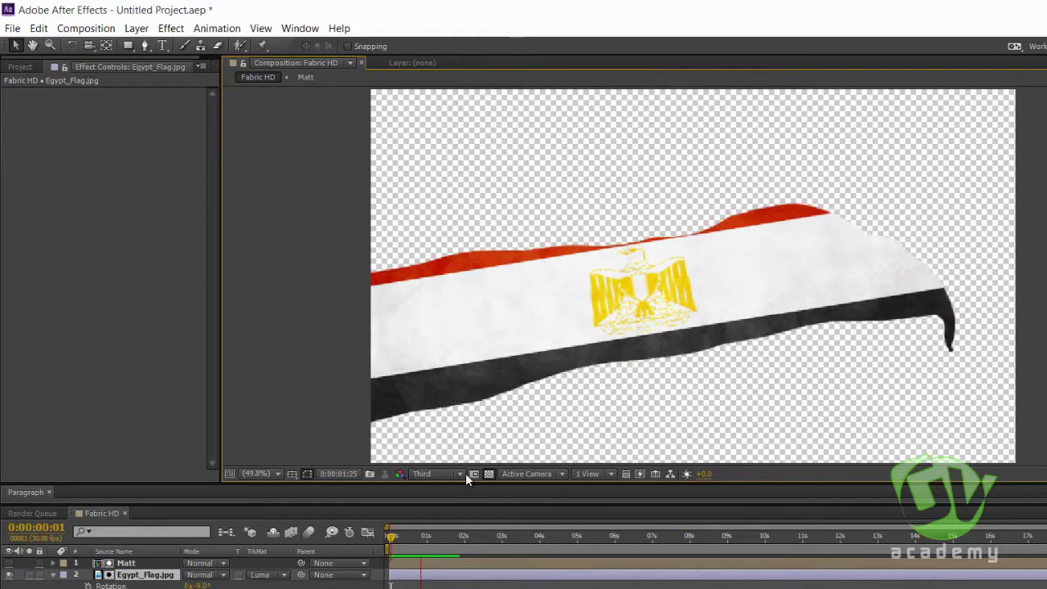
{"action": "key", "text": "space"}
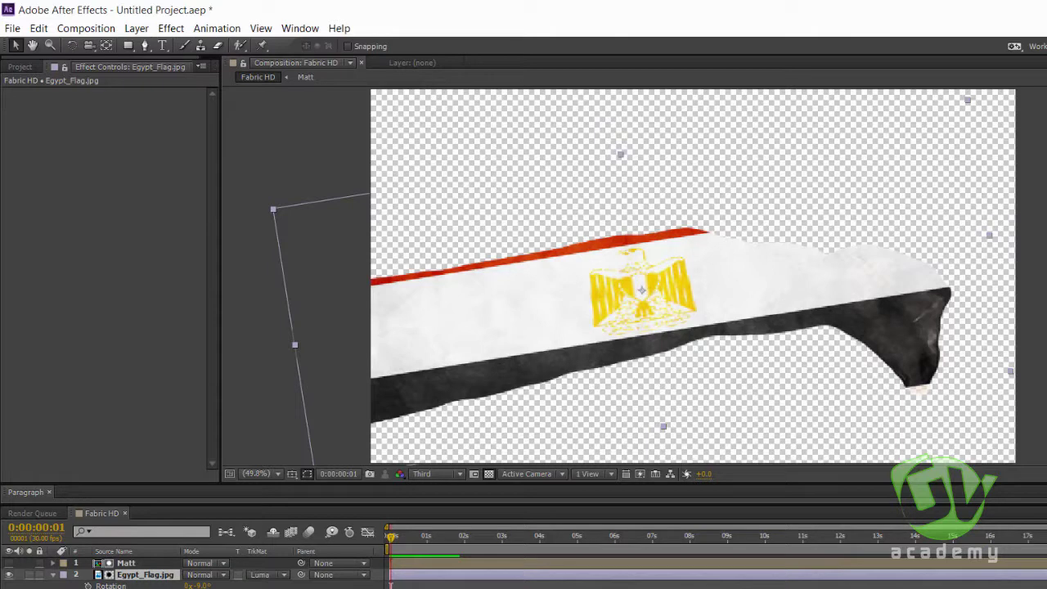
Step: Place the Ripple center on the flag's left side and set the radius to 54
{"action": "left_click", "coordinate": [548, 579]}
{"action": "left_click", "coordinate": [548, 579]}
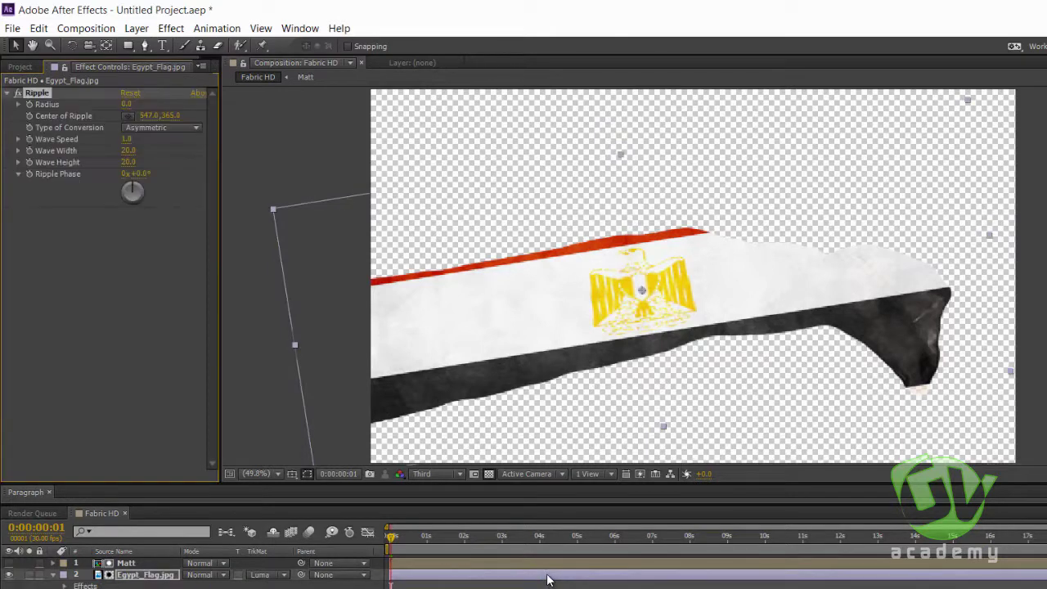
{"action": "left_click", "coordinate": [642, 294]}
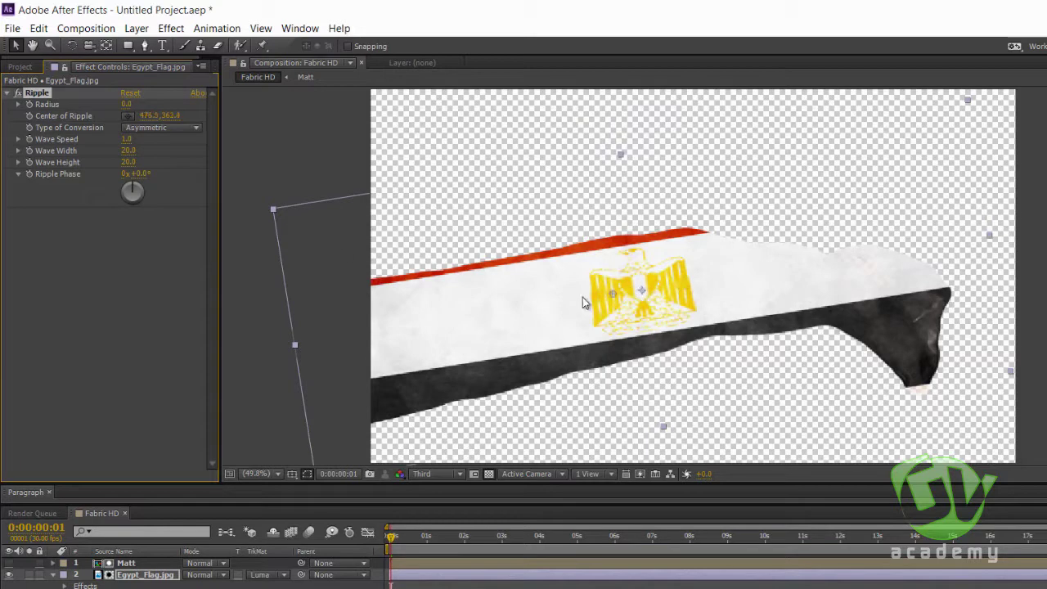
{"action": "left_click", "coordinate": [388, 332]}
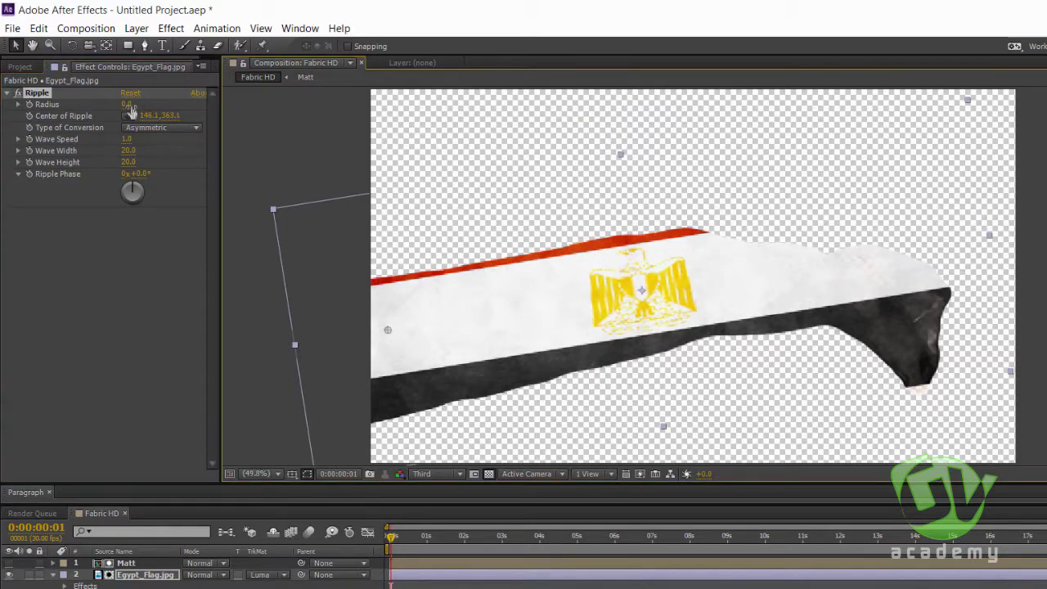
{"action": "mouse_move", "coordinate": [133, 104]}
{"action": "left_mouse_down"}
{"action": "mouse_move", "coordinate": [166, 104]}
{"action": "mouse_move", "coordinate": [156, 103]}
{"action": "left_mouse_up"}
{"action": "mouse_move", "coordinate": [130, 139]}
{"action": "left_mouse_down"}
{"action": "mouse_move", "coordinate": [632, 125]}
{"action": "mouse_move", "coordinate": [615, 128]}
{"action": "mouse_move", "coordinate": [629, 151]}
{"action": "left_mouse_up"}
{"action": "left_click", "coordinate": [641, 157]}
Step: Preview the ripple, narrow Wave Width to 77.0 and retune Wave Speed to 4
{"action": "key", "text": "space"}
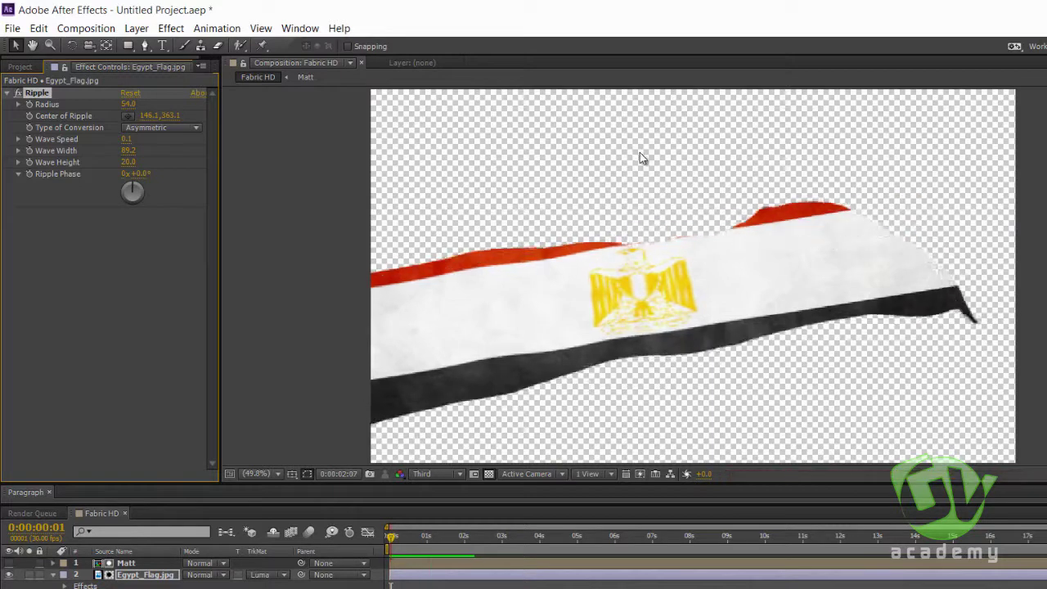
{"action": "key", "text": "space"}
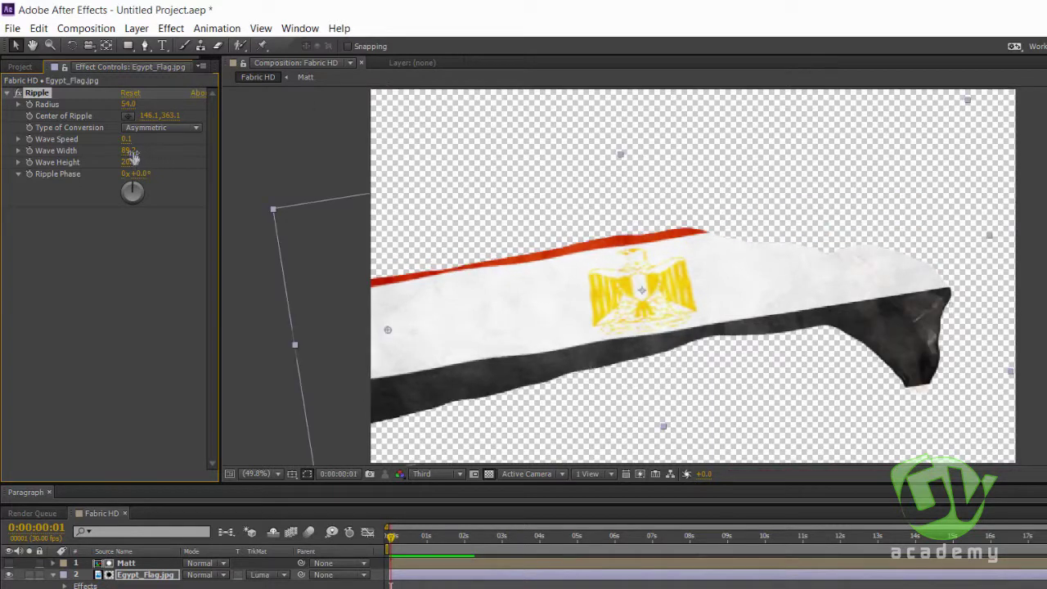
{"action": "left_click_drag", "start_coordinate": [112, 150], "coordinate": [50, 153]}
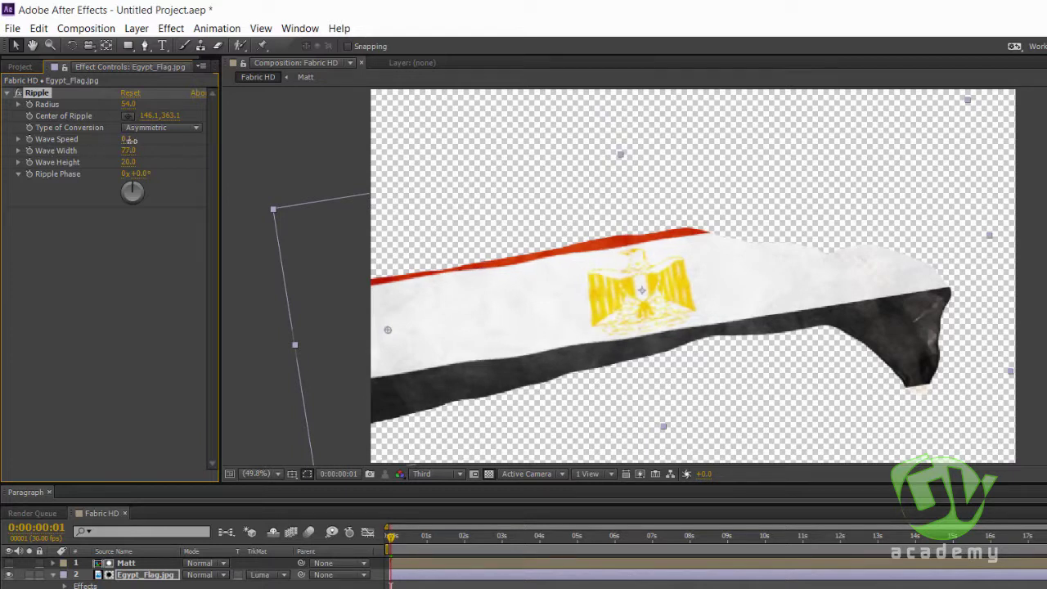
{"action": "left_click_drag", "start_coordinate": [143, 139], "coordinate": [179, 139]}
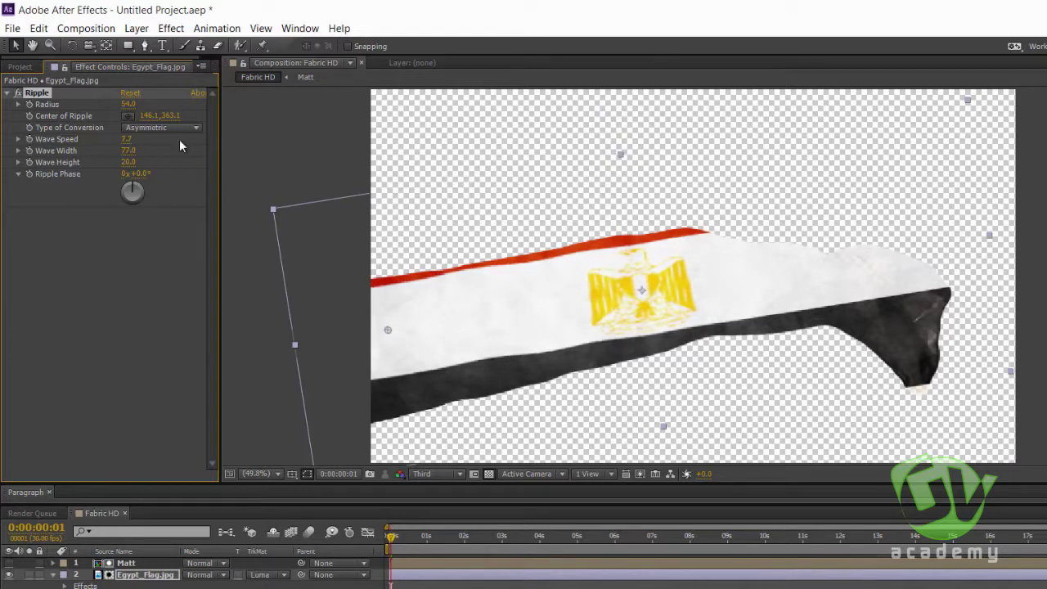
{"action": "key", "text": "space"}
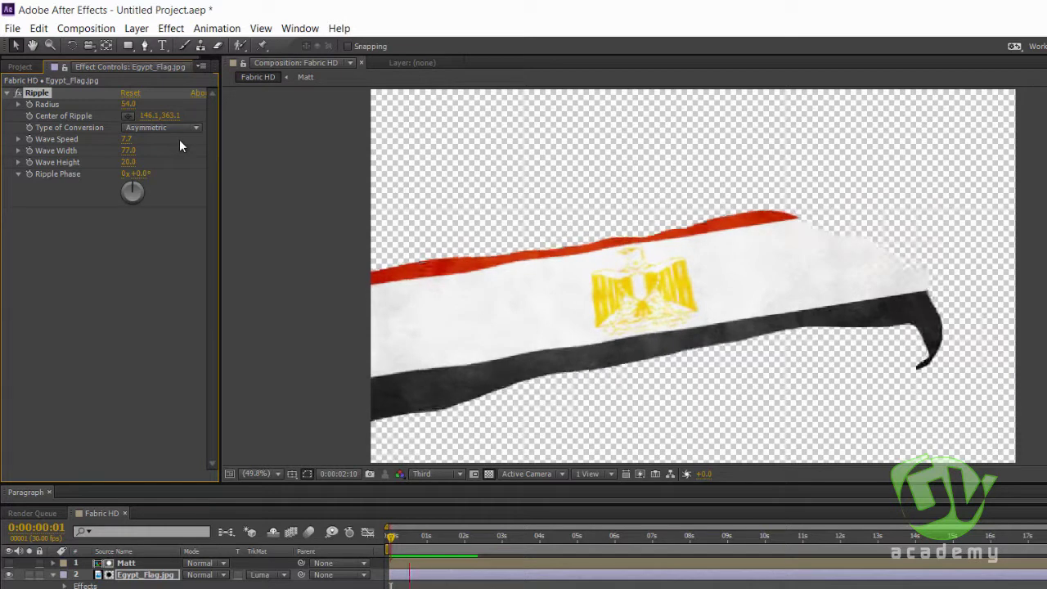
{"action": "key", "text": "space"}
{"action": "left_click", "coordinate": [127, 140]}
{"action": "type", "text": "4"}
{"action": "key", "text": "Return"}
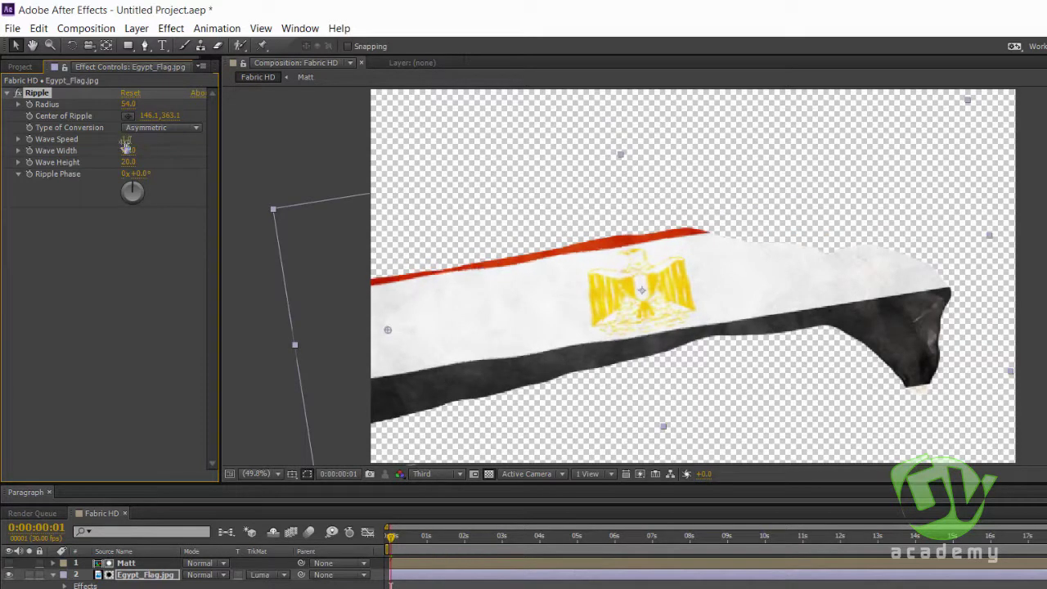
{"action": "key", "text": "space"}
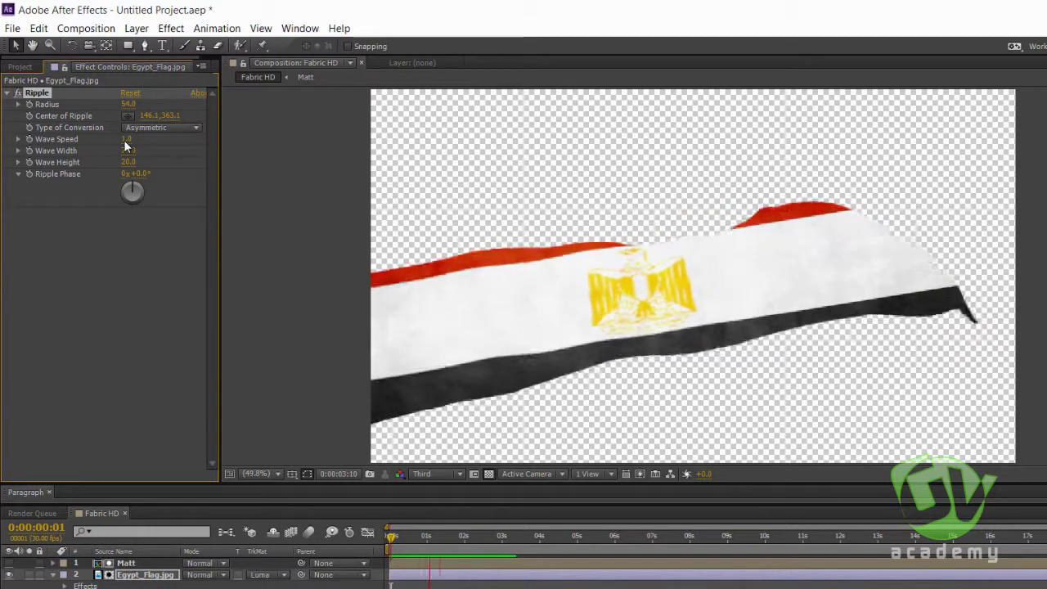
Step: Move the ripple center rightward across the flag and preview the result
{"action": "key", "text": "space"}
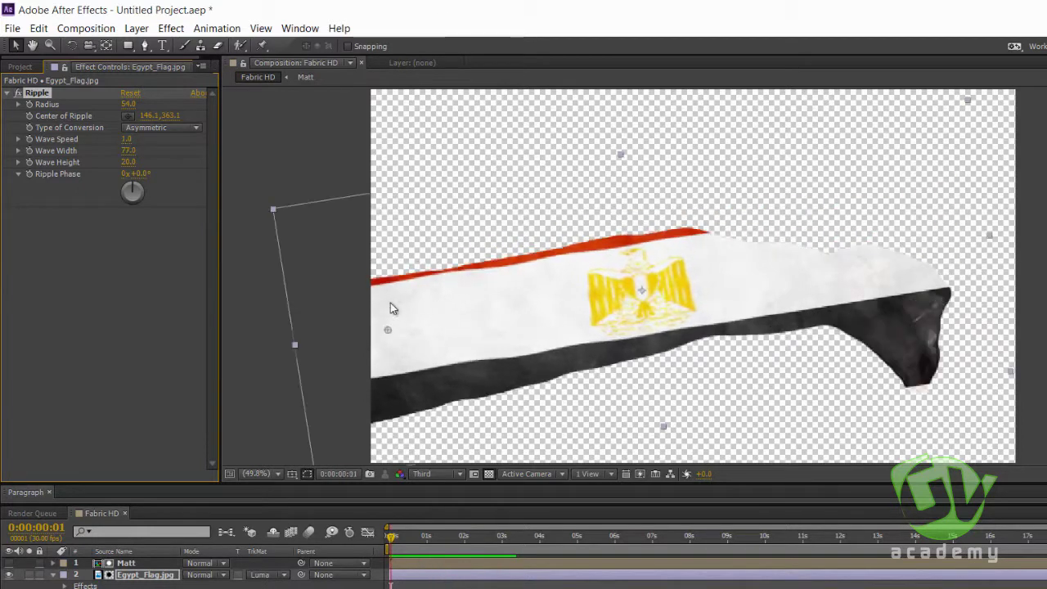
{"action": "left_click_drag", "start_coordinate": [389, 333], "coordinate": [478, 320]}
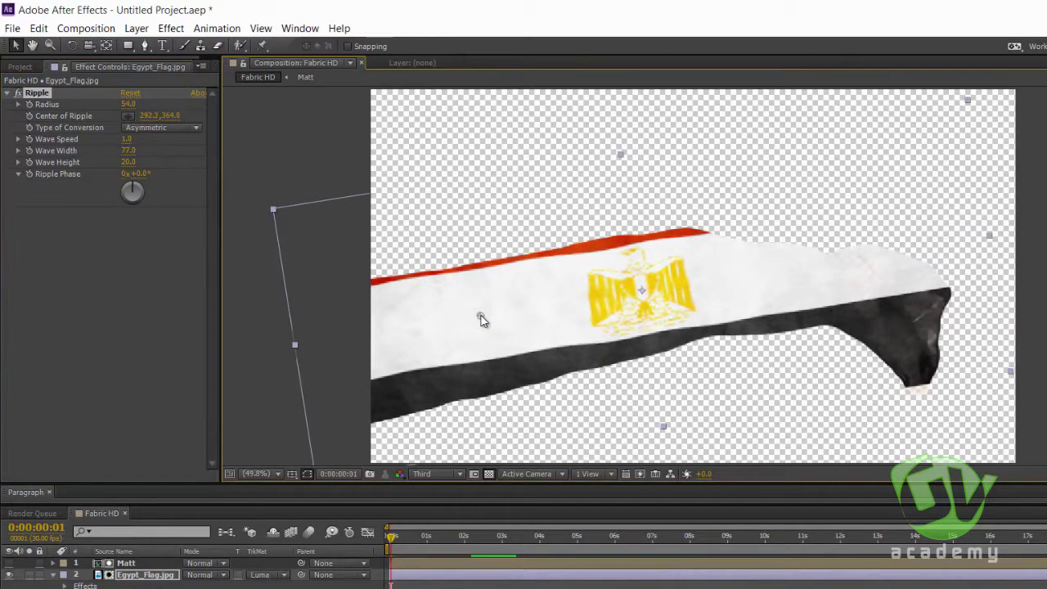
{"action": "key", "text": "space"}
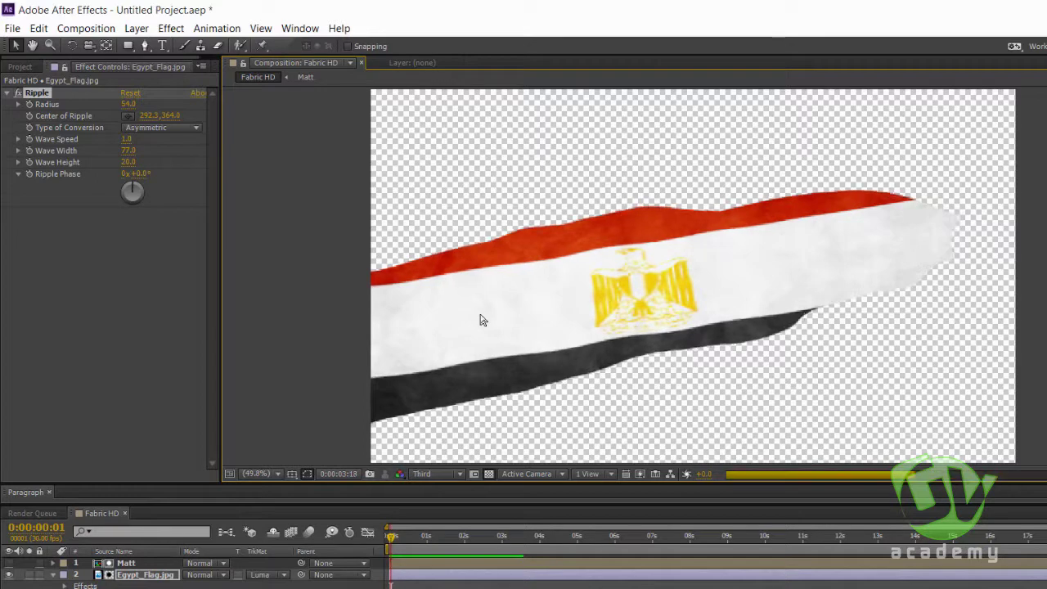
{"action": "key", "text": "space"}
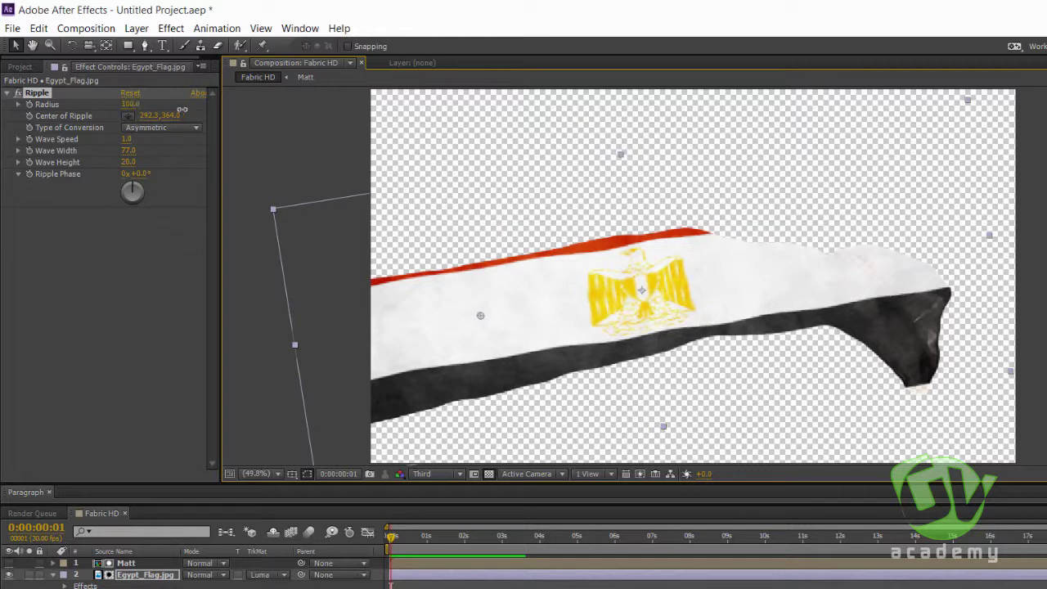
Step: Reduce the radius to 54, narrow the waves to about 50, then select Matt with the flag
{"action": "left_click_drag", "start_coordinate": [173, 109], "coordinate": [164, 115]}
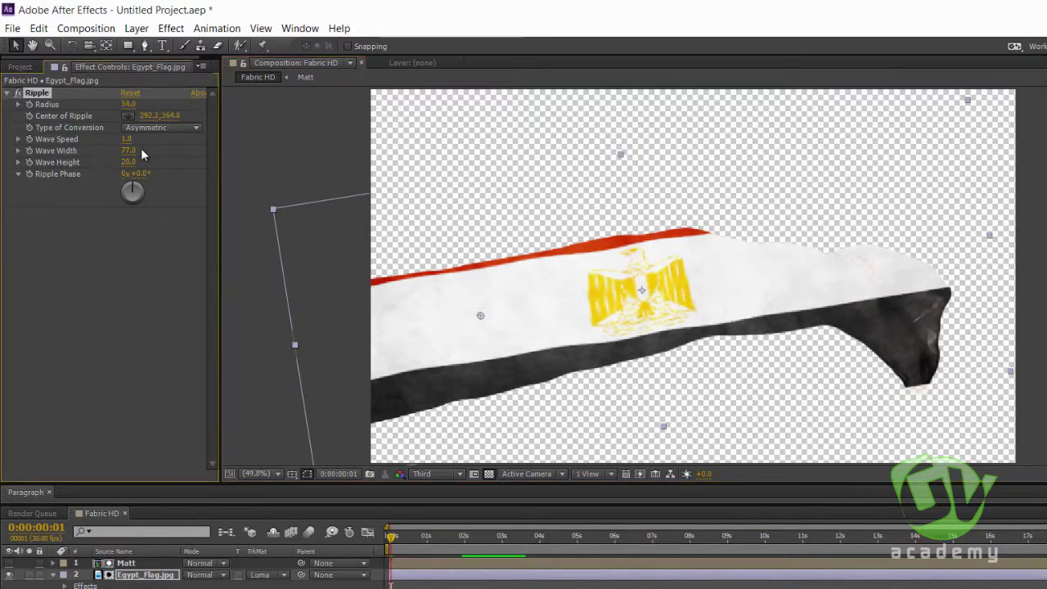
{"action": "left_click_drag", "start_coordinate": [160, 155], "coordinate": [315, 142]}
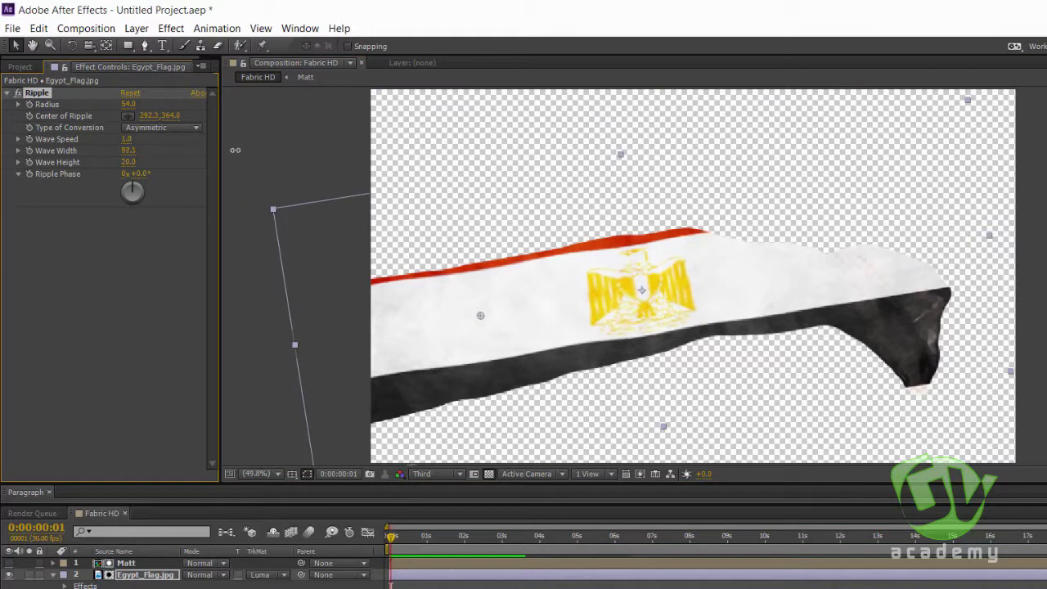
{"action": "mouse_move", "coordinate": [410, 142]}
{"action": "left_mouse_down"}
{"action": "mouse_move", "coordinate": [83, 152]}
{"action": "mouse_move", "coordinate": [115, 155]}
{"action": "left_mouse_up"}
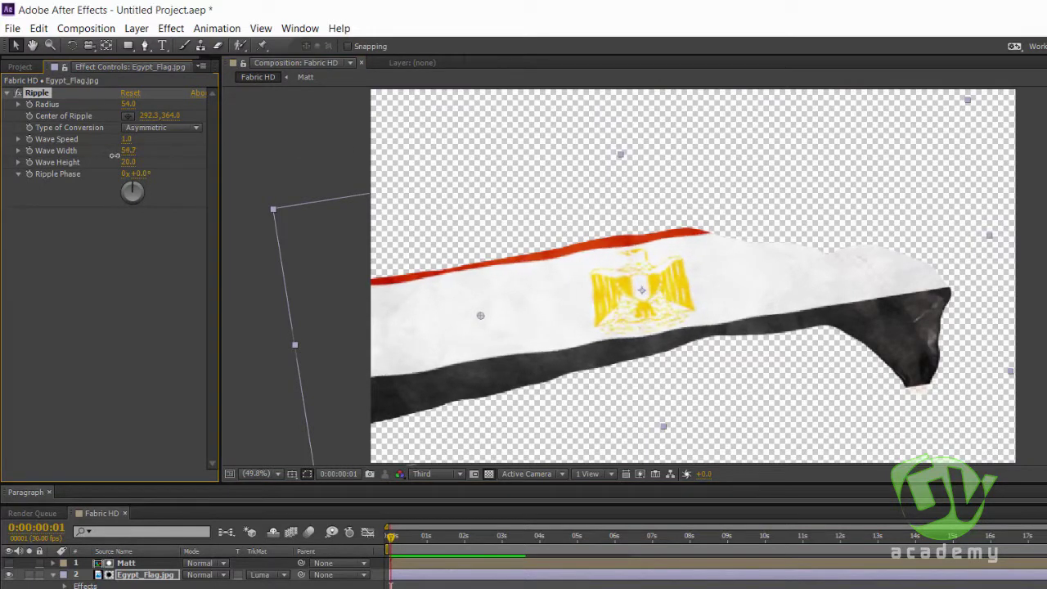
{"action": "key", "text": "space"}
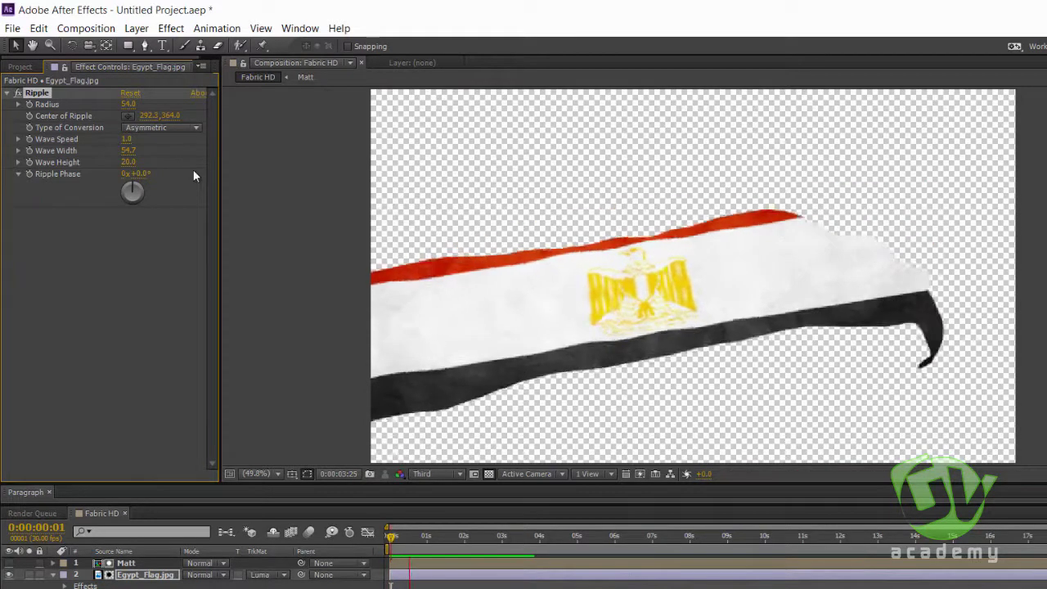
{"action": "key", "text": "space"}
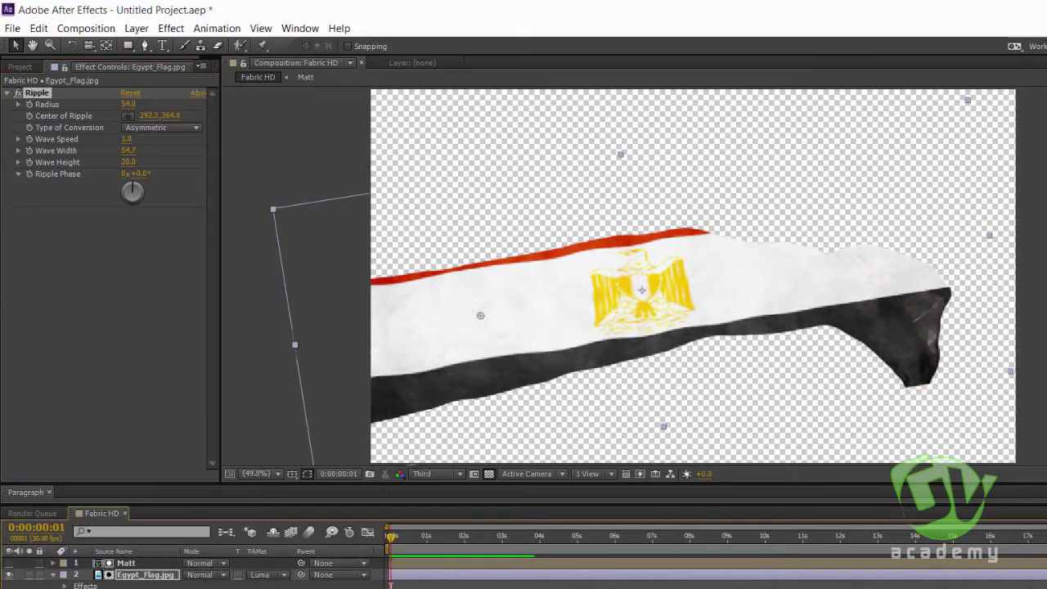
{"action": "left_click", "coordinate": [129, 575]}
{"action": "key", "text": "ctrl+a"}
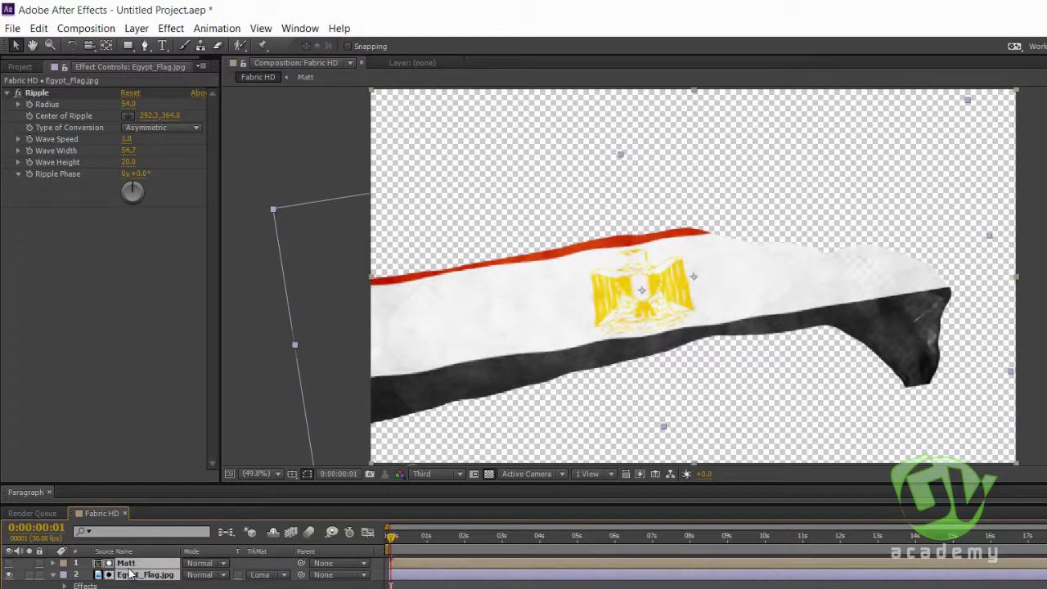
Step: Pre-compose the Matt and flag layers into a comp named Flag
{"action": "key", "text": "ctrl+shift+c"}
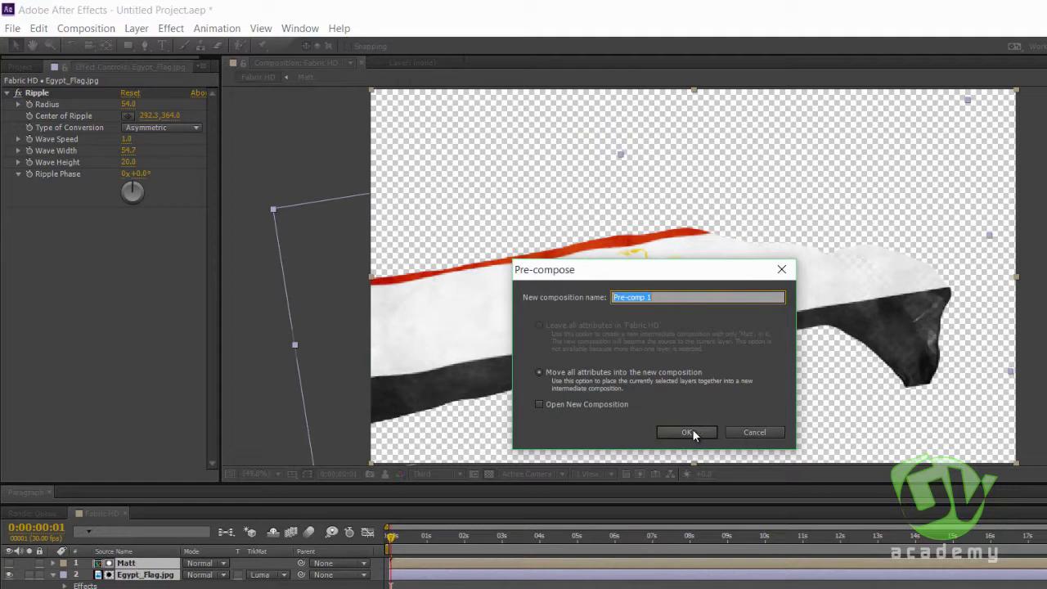
{"action": "type", "text": "Flag"}
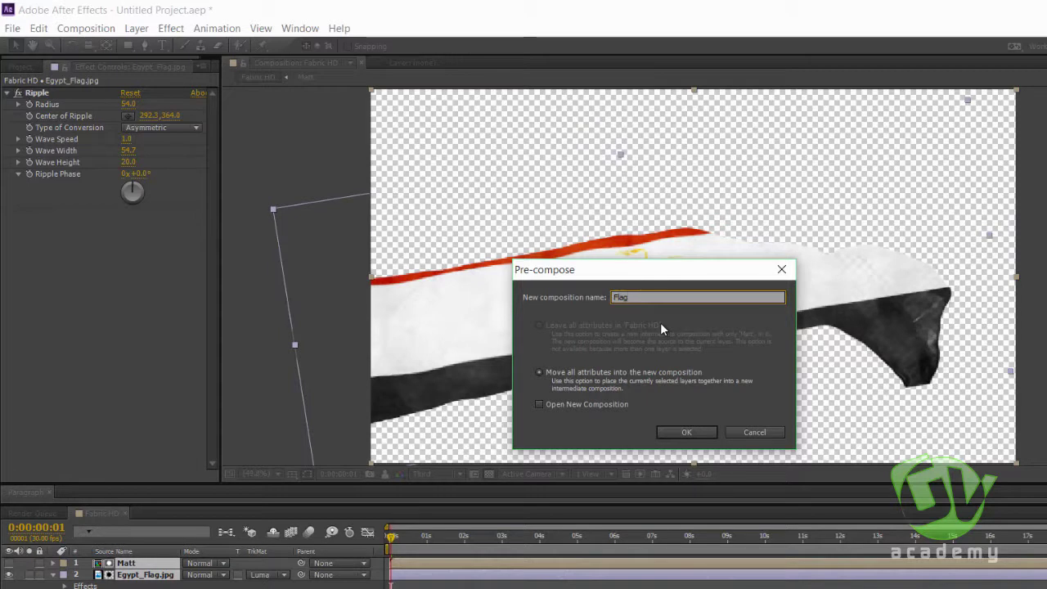
{"action": "key", "text": "Return"}
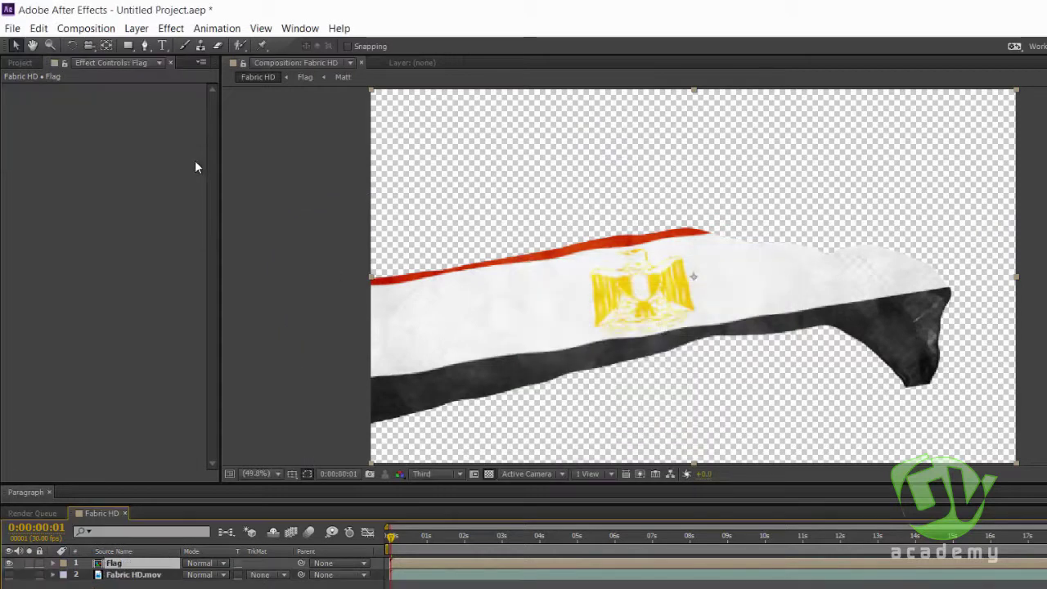
Step: Move the Flag layer up-right, scale it down and rotate it about 13° clockwise
{"action": "left_click_drag", "start_coordinate": [526, 326], "coordinate": [546, 285]}
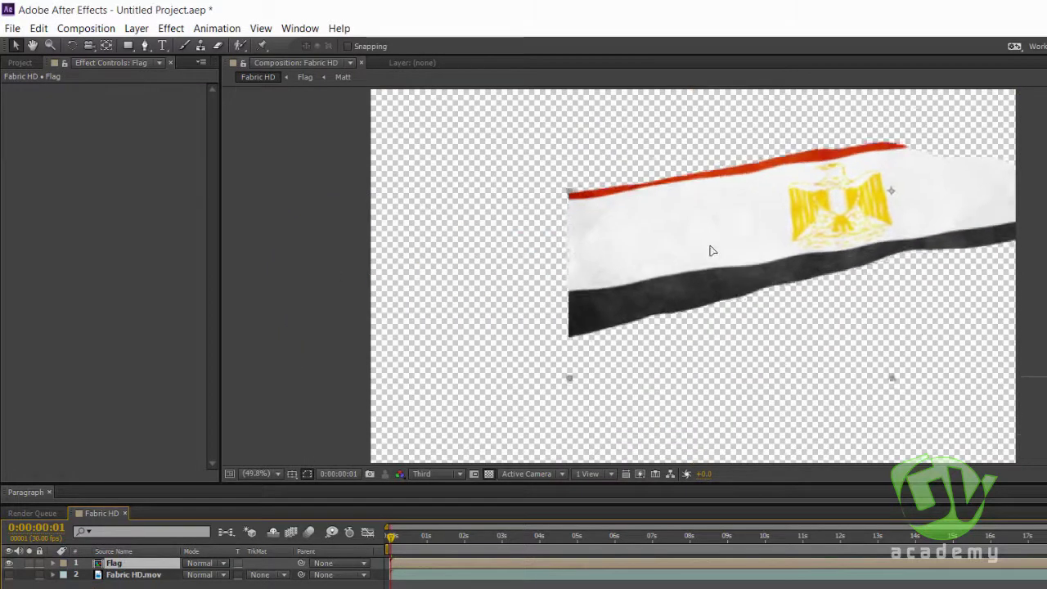
{"action": "left_click_drag", "start_coordinate": [508, 534], "coordinate": [796, 535]}
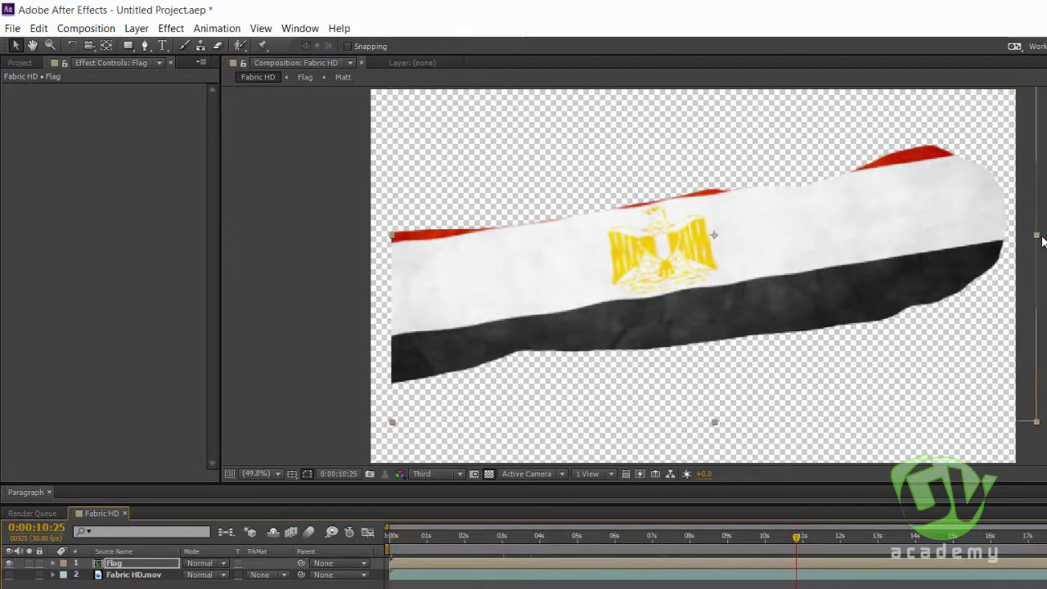
{"action": "left_click_drag", "start_coordinate": [1037, 238], "coordinate": [902, 237]}
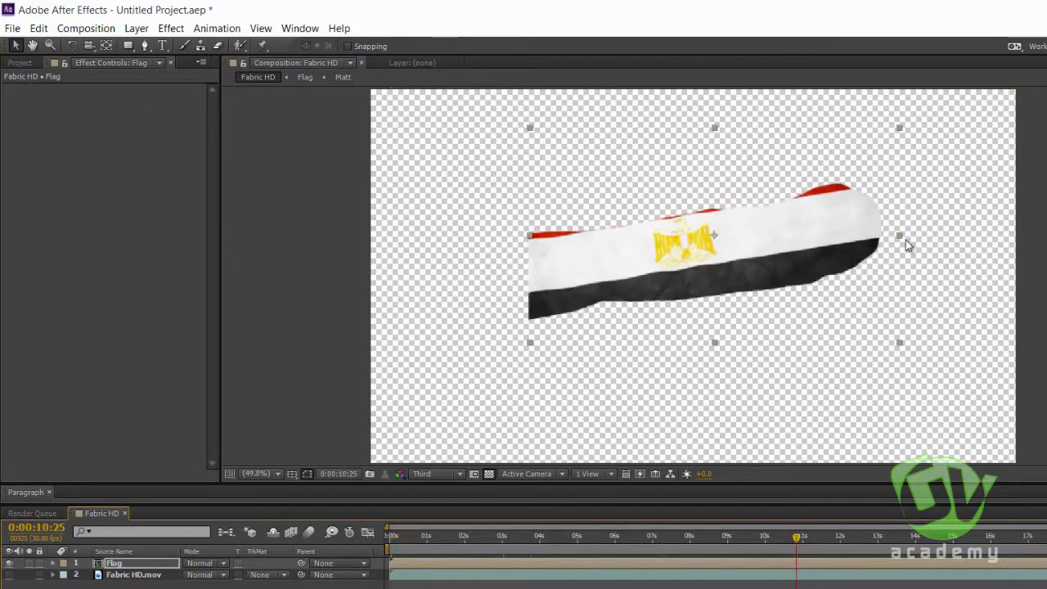
{"action": "key", "text": "r"}
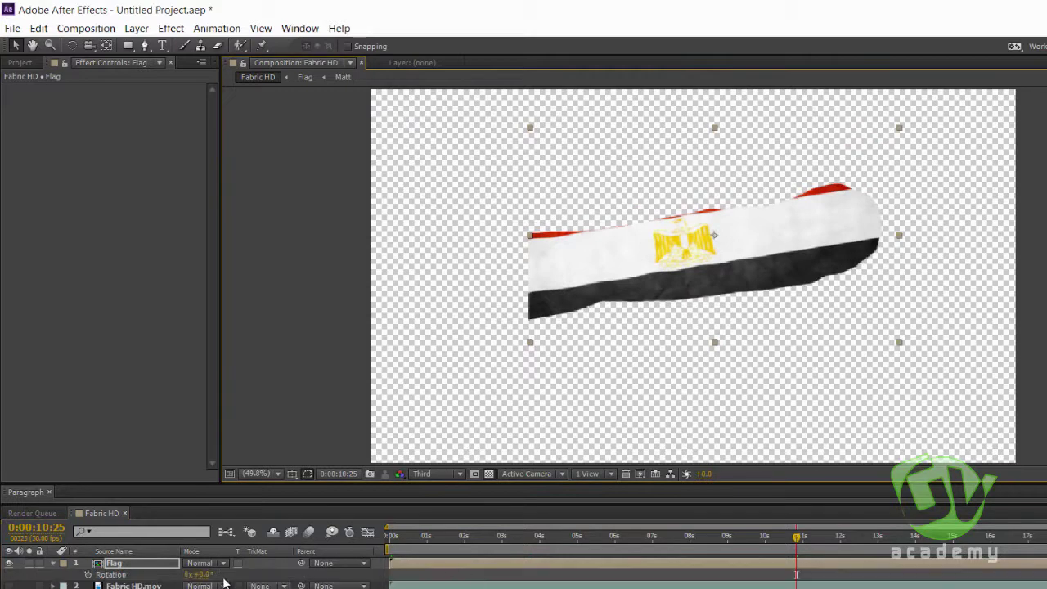
{"action": "left_click_drag", "start_coordinate": [203, 575], "coordinate": [218, 576]}
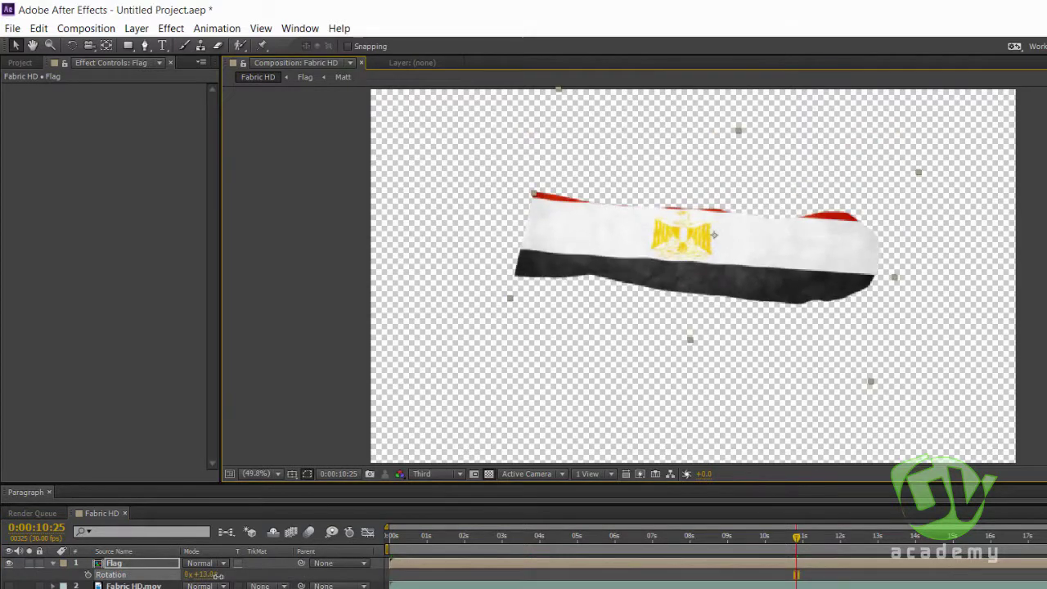
Step: Draw a rectangle mask near the flag's left end, then undo it
{"action": "left_click", "coordinate": [129, 45]}
{"action": "mouse_move", "coordinate": [462, 169]}
{"action": "left_mouse_down"}
{"action": "mouse_move", "coordinate": [541, 327]}
{"action": "mouse_move", "coordinate": [550, 291]}
{"action": "left_mouse_up"}
{"action": "key", "text": "ctrl+z"}
Step: Draw a closed Pen mask over the flag's left end
{"action": "key", "text": "r"}
{"action": "left_click", "coordinate": [145, 45]}
{"action": "left_click", "coordinate": [540, 151]}
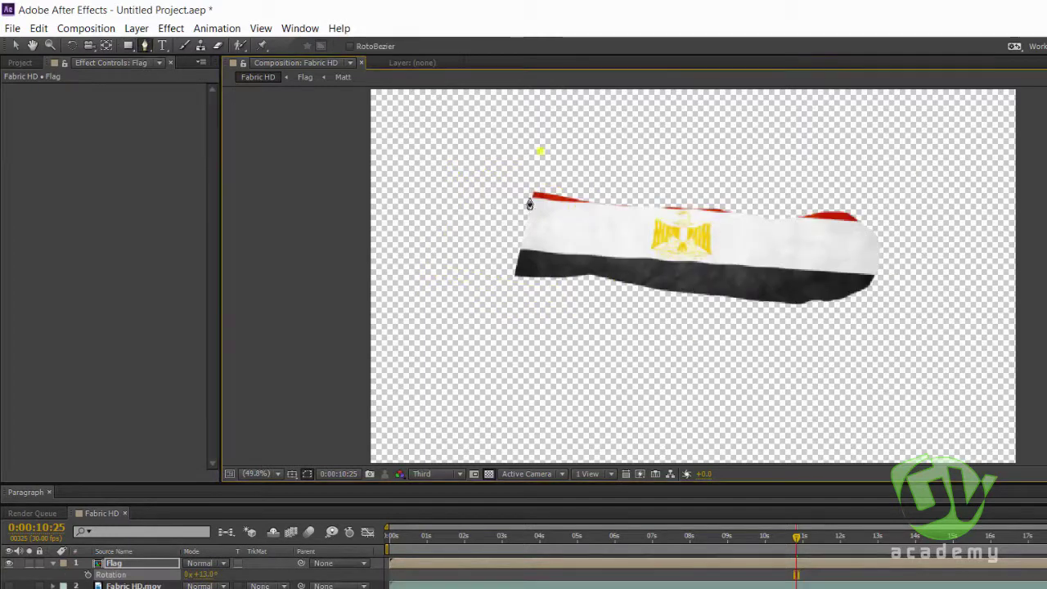
{"action": "left_click", "coordinate": [540, 325]}
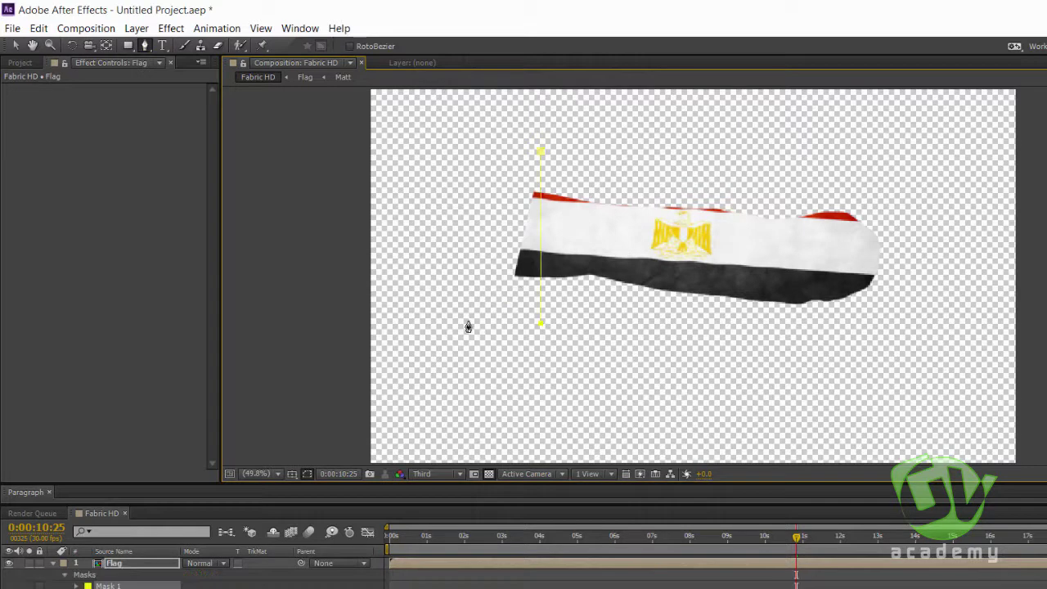
{"action": "left_click", "coordinate": [540, 153]}
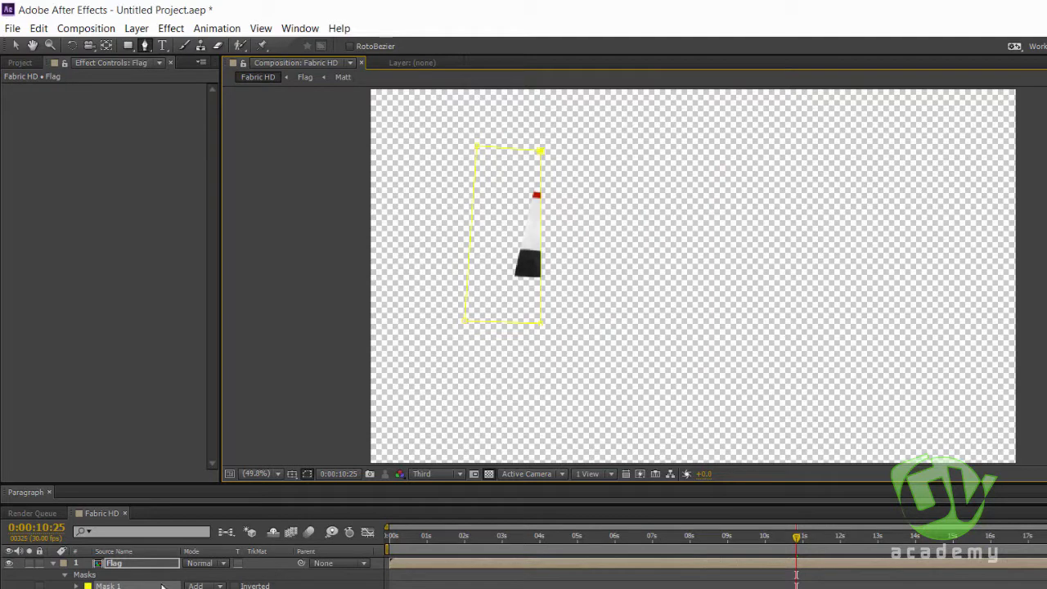
Step: Set Mask 1's mode to Subtract
{"action": "key", "text": "m"}
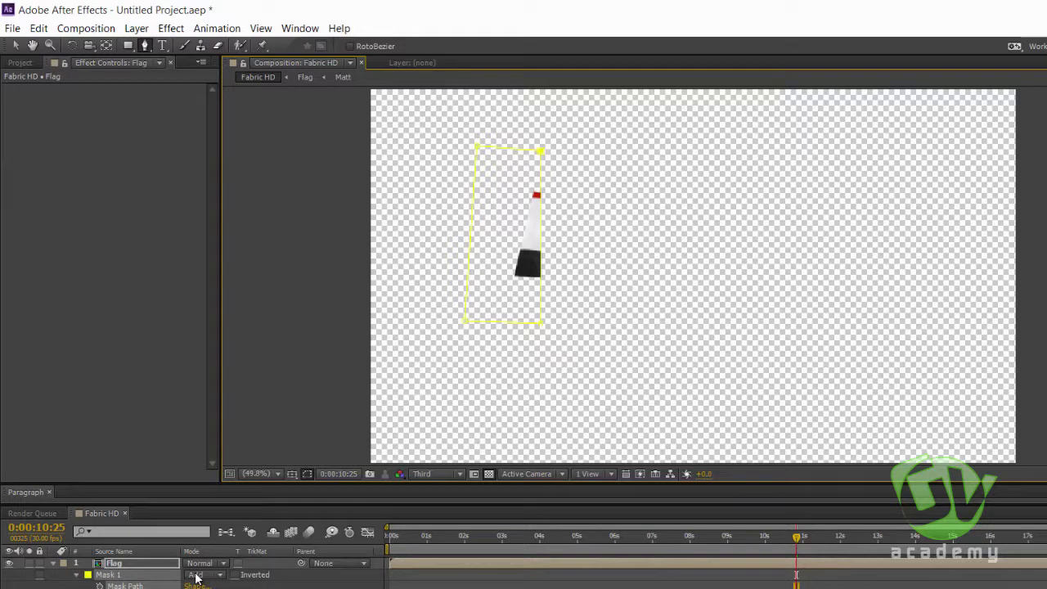
{"action": "left_click", "coordinate": [196, 577]}
{"action": "left_click", "coordinate": [204, 586]}
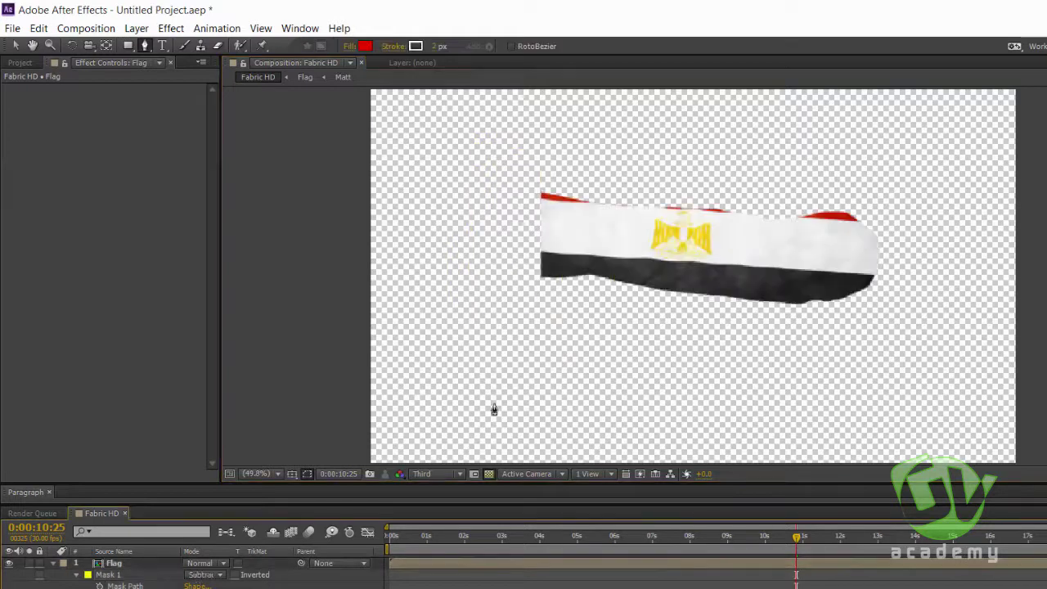
Step: Create a new black solid layer from the viewer's context menu
{"action": "right_click", "coordinate": [384, 450]}
{"action": "mouse_move", "coordinate": [367, 460]}
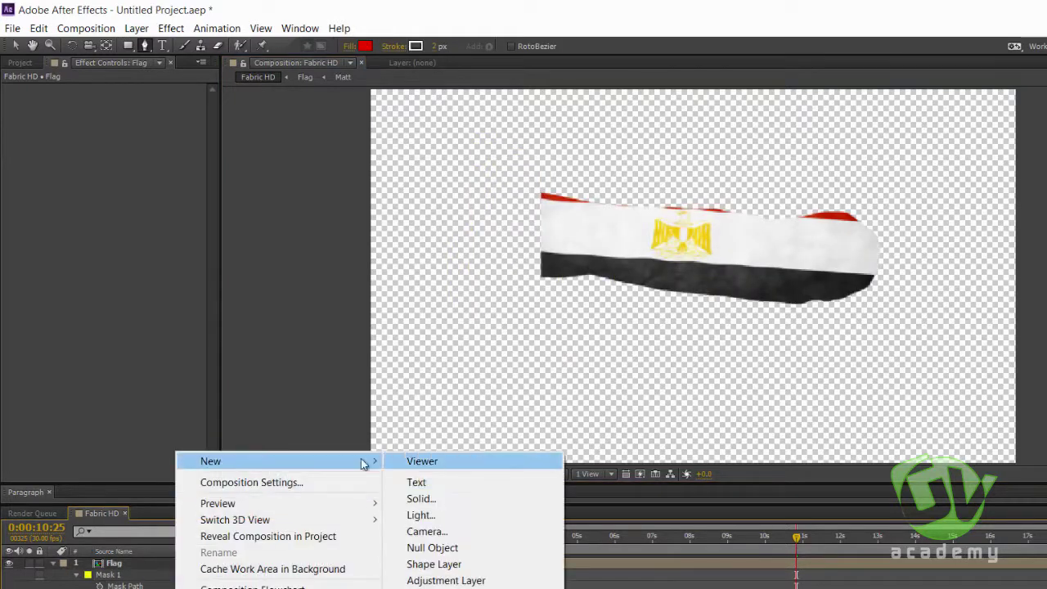
{"action": "left_click", "coordinate": [434, 499]}
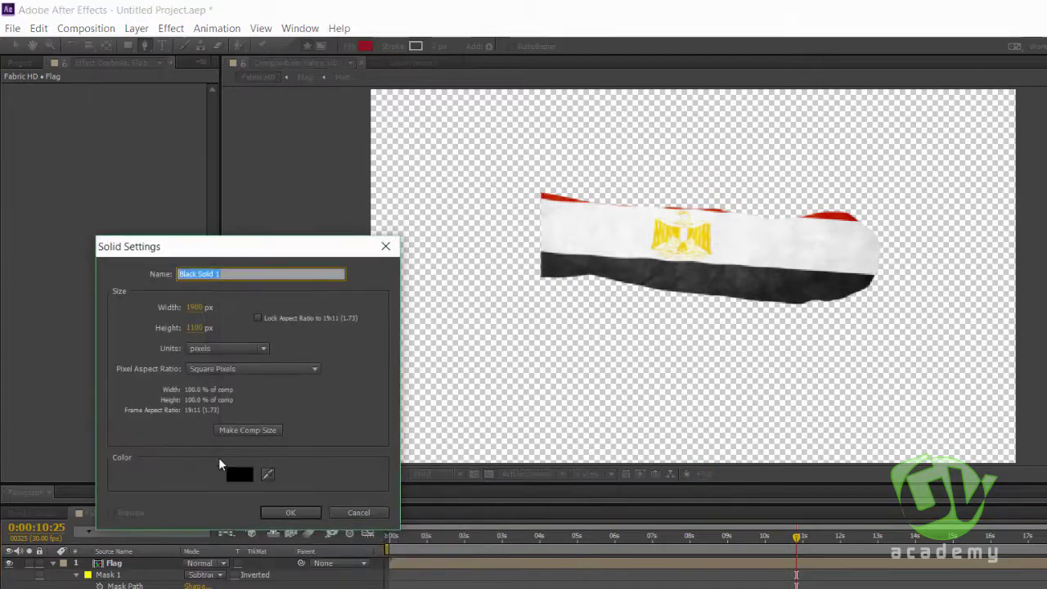
{"action": "left_click", "coordinate": [288, 512]}
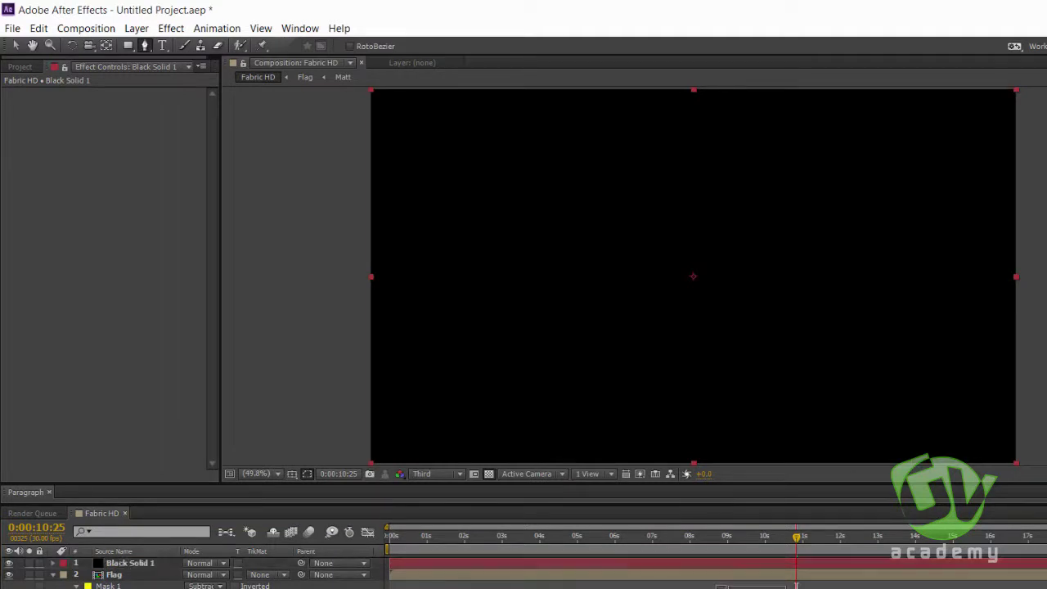
Step: Apply a horizontal Gradient Ramp to the solid and shrink it into a pole at the flag's left edge
{"action": "left_click_drag", "start_coordinate": [1045, 328], "coordinate": [748, 564]}
{"action": "key", "text": "v"}
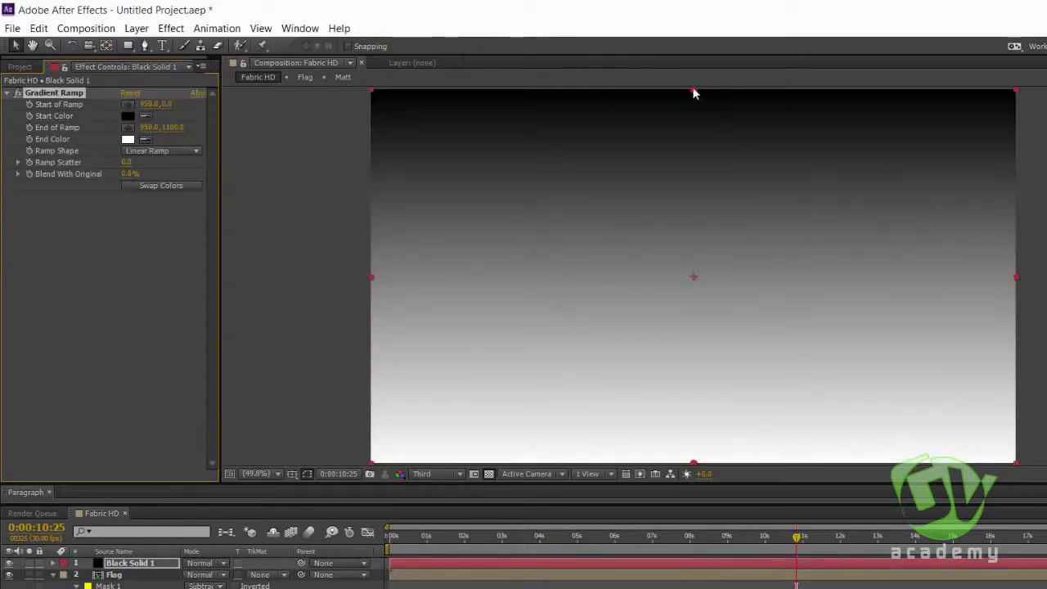
{"action": "left_click_drag", "start_coordinate": [693, 92], "coordinate": [529, 421]}
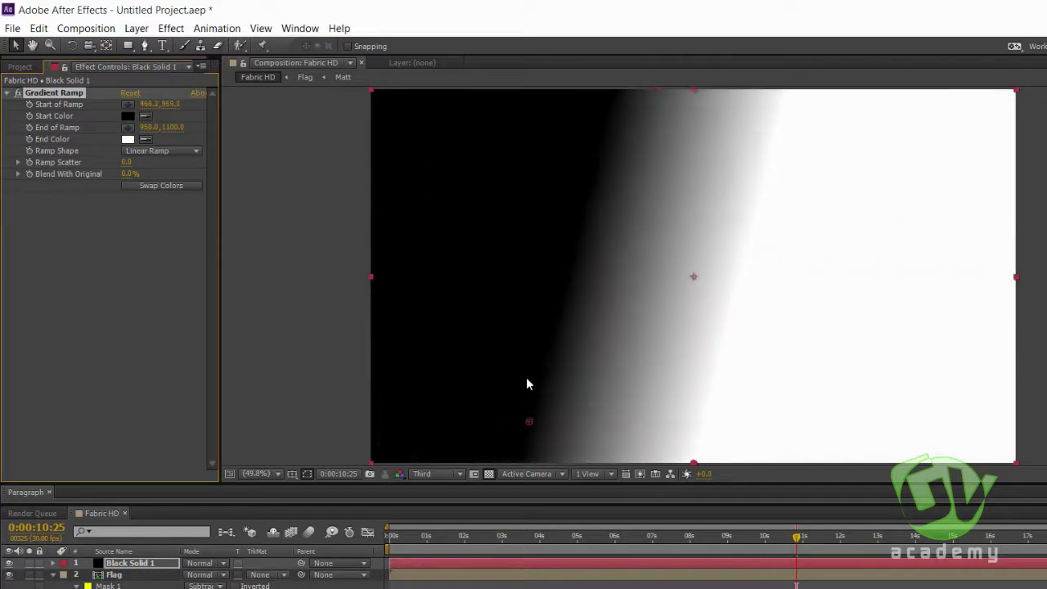
{"action": "left_click_drag", "start_coordinate": [525, 377], "coordinate": [449, 286]}
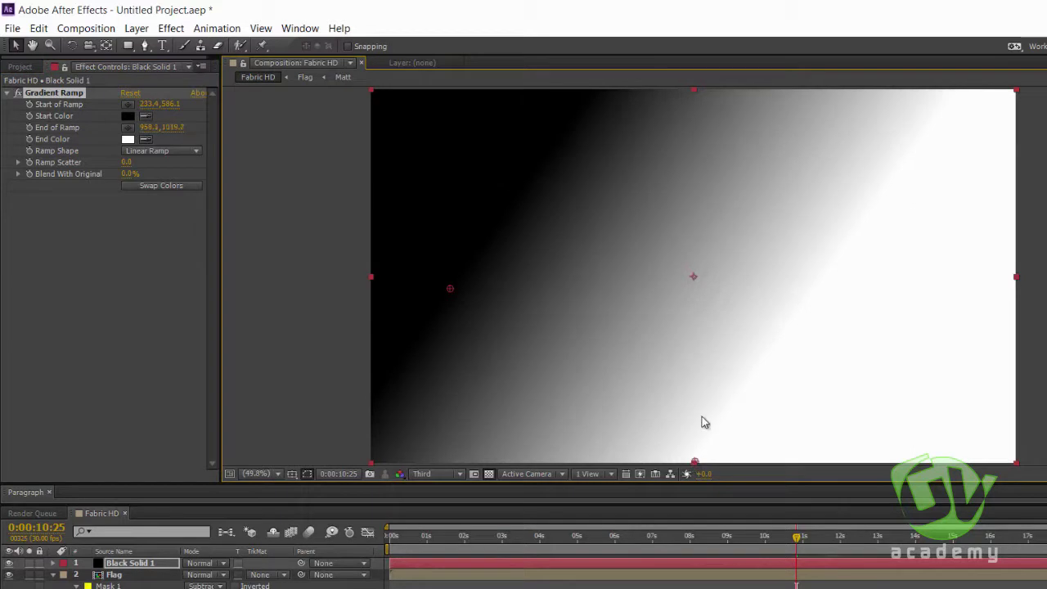
{"action": "left_click_drag", "start_coordinate": [701, 418], "coordinate": [714, 286]}
{"action": "left_click_drag", "start_coordinate": [1019, 283], "coordinate": [694, 276]}
{"action": "mouse_move", "coordinate": [693, 92]}
{"action": "left_mouse_down"}
{"action": "mouse_move", "coordinate": [695, 181]}
{"action": "mouse_move", "coordinate": [610, 214]}
{"action": "mouse_move", "coordinate": [531, 221]}
{"action": "left_mouse_up"}
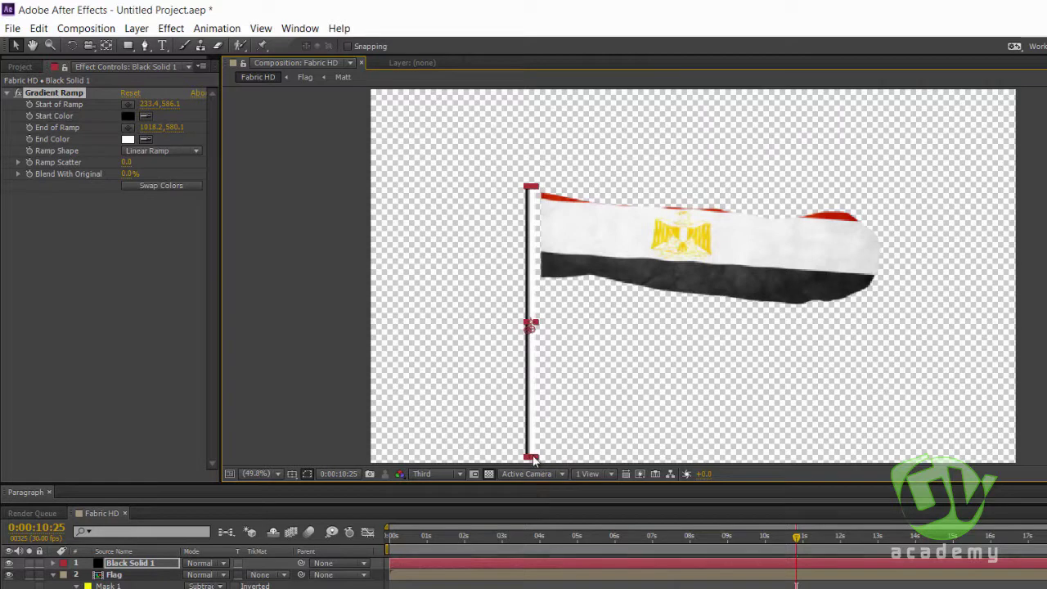
Step: Set the viewer's preview resolution to Full
{"action": "scroll", "coordinate": [530, 294], "scroll_direction": "up", "scroll_amount": 4}
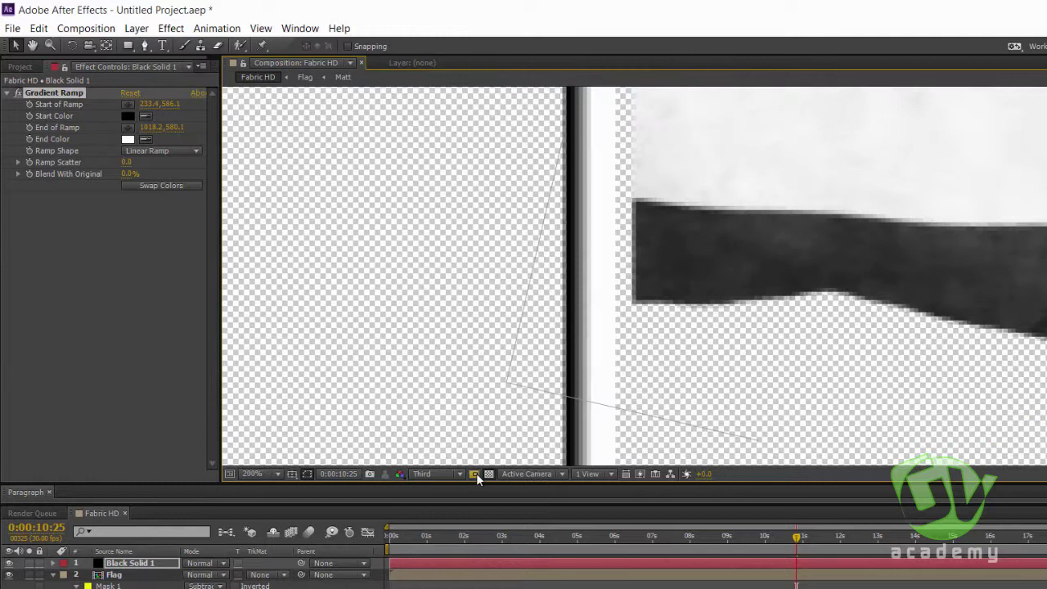
{"action": "left_click", "coordinate": [439, 474]}
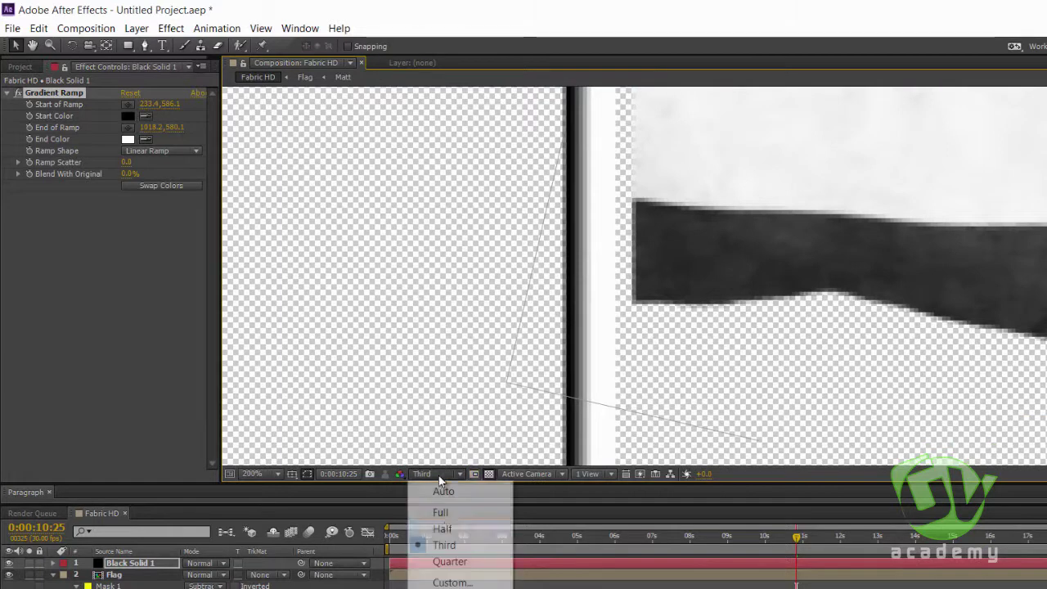
{"action": "left_click", "coordinate": [443, 512]}
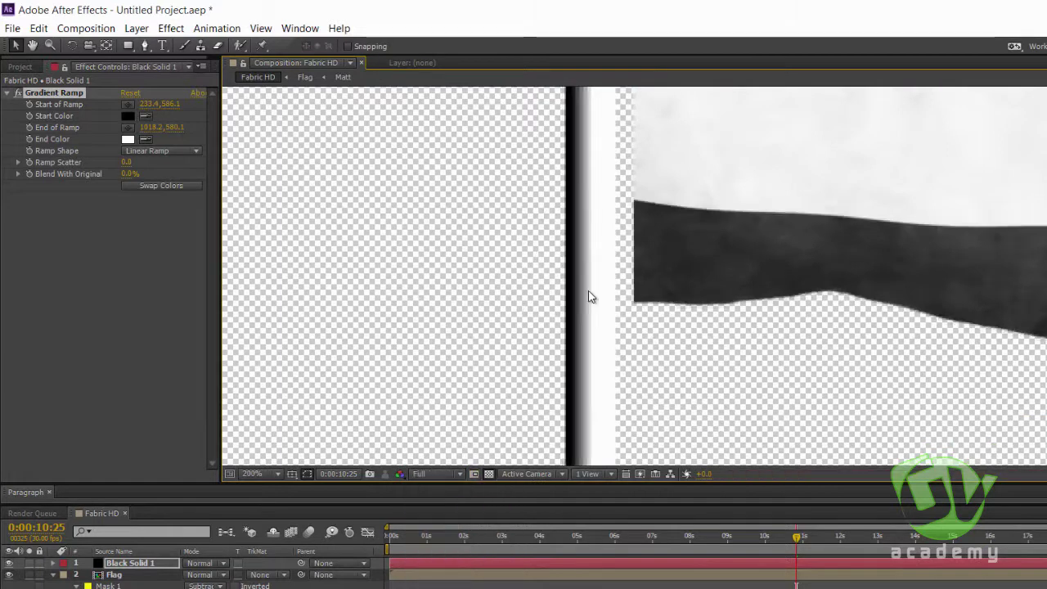
{"action": "scroll", "coordinate": [591, 296], "scroll_direction": "down", "scroll_amount": 1}
{"action": "scroll", "coordinate": [669, 385], "scroll_direction": "up", "scroll_amount": 1}
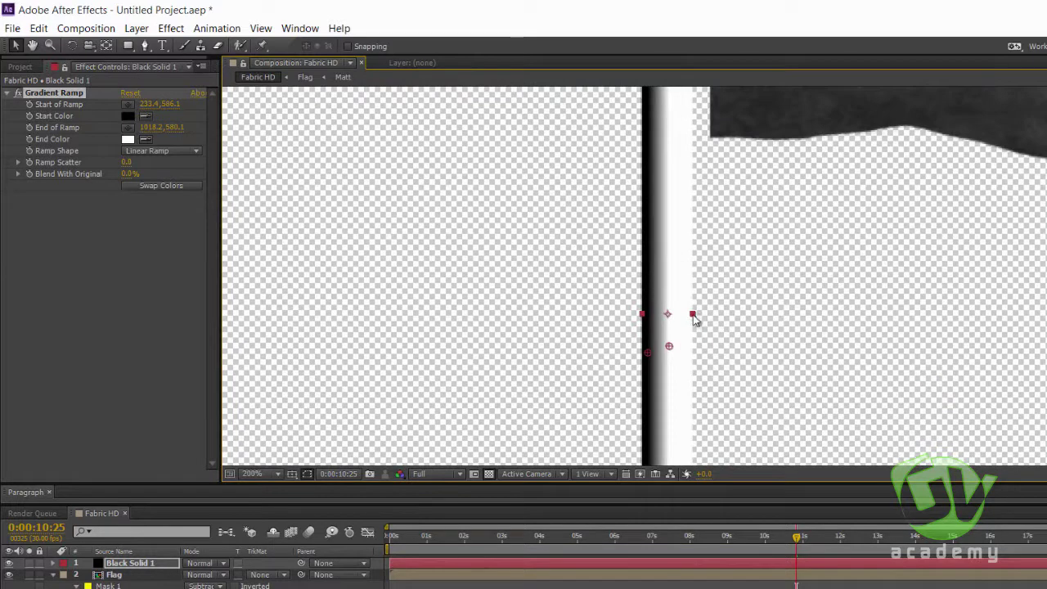
Step: Widen the pole gradient, set its start colour to grey 656565, and RAM-preview the animation
{"action": "mouse_move", "coordinate": [676, 343]}
{"action": "left_mouse_down"}
{"action": "mouse_move", "coordinate": [689, 338]}
{"action": "mouse_move", "coordinate": [648, 341]}
{"action": "mouse_move", "coordinate": [646, 331]}
{"action": "left_mouse_up"}
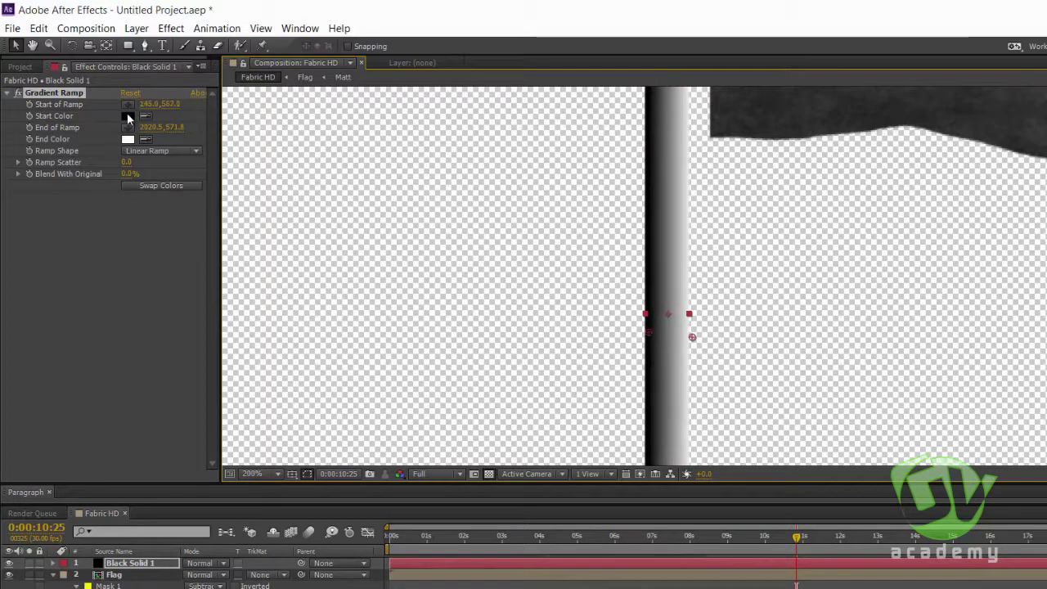
{"action": "left_click", "coordinate": [127, 115]}
{"action": "left_click_drag", "start_coordinate": [679, 416], "coordinate": [683, 387]}
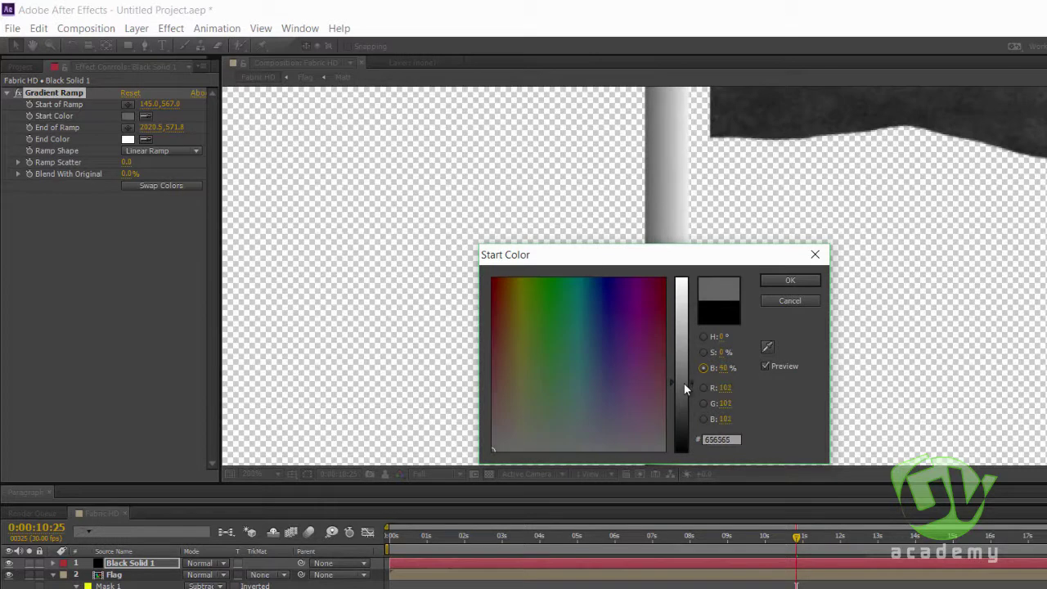
{"action": "left_click", "coordinate": [777, 280]}
{"action": "scroll", "coordinate": [740, 289], "scroll_direction": "down", "scroll_amount": 4}
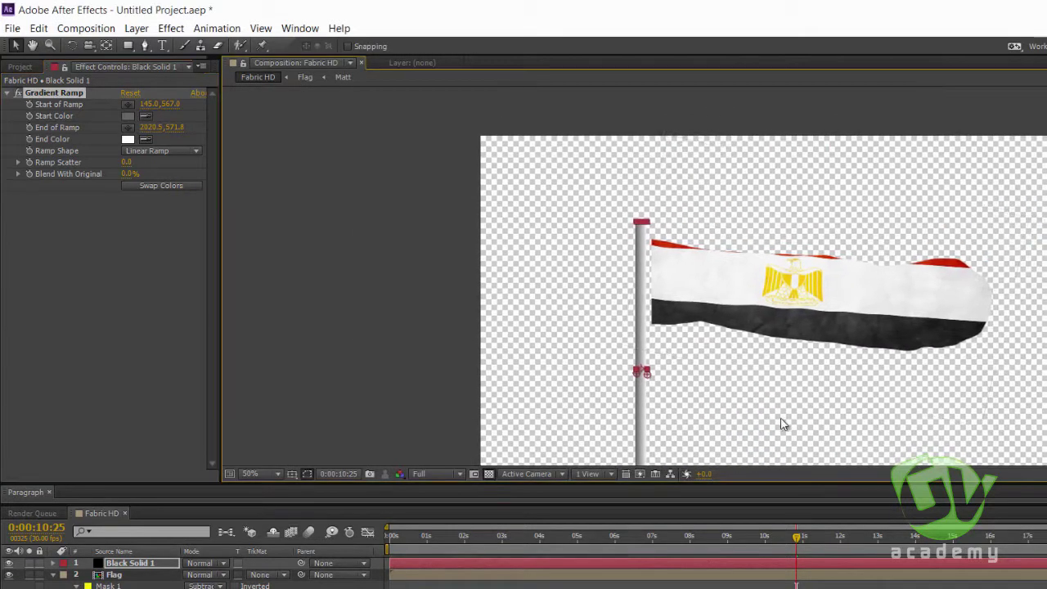
{"action": "key", "text": "KP_0"}
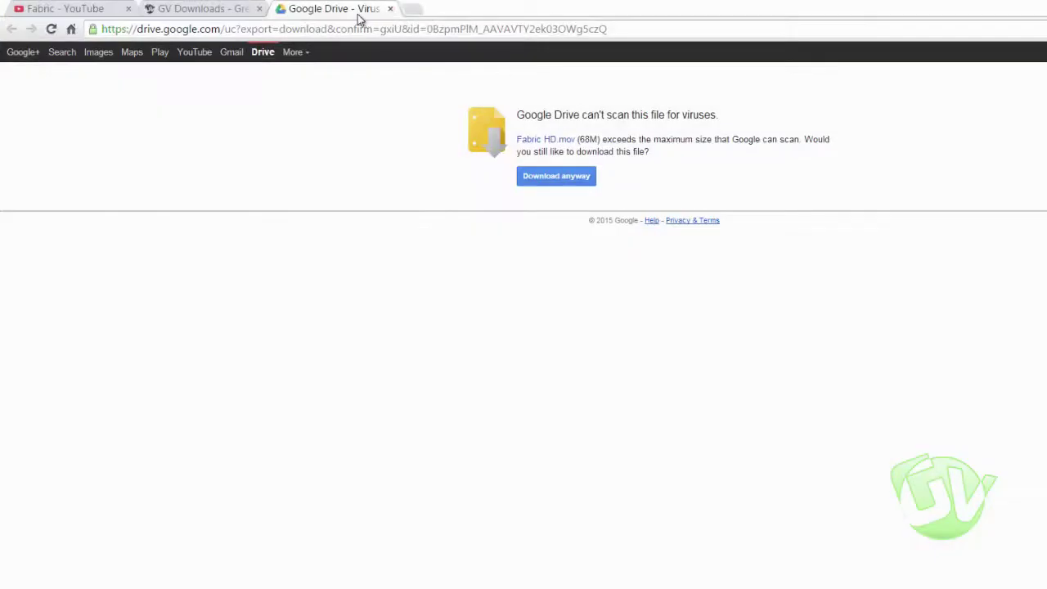
Step: Search Google for 'sky' in a new Chrome tab
{"action": "left_click", "coordinate": [412, 8]}
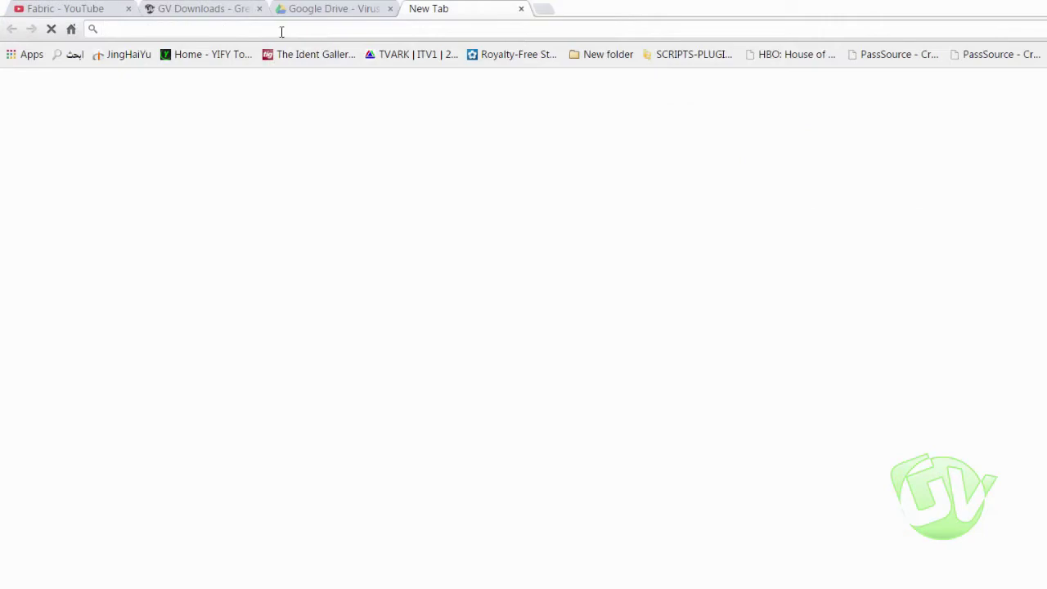
{"action": "type", "text": "goo"}
{"action": "key", "text": "Return"}
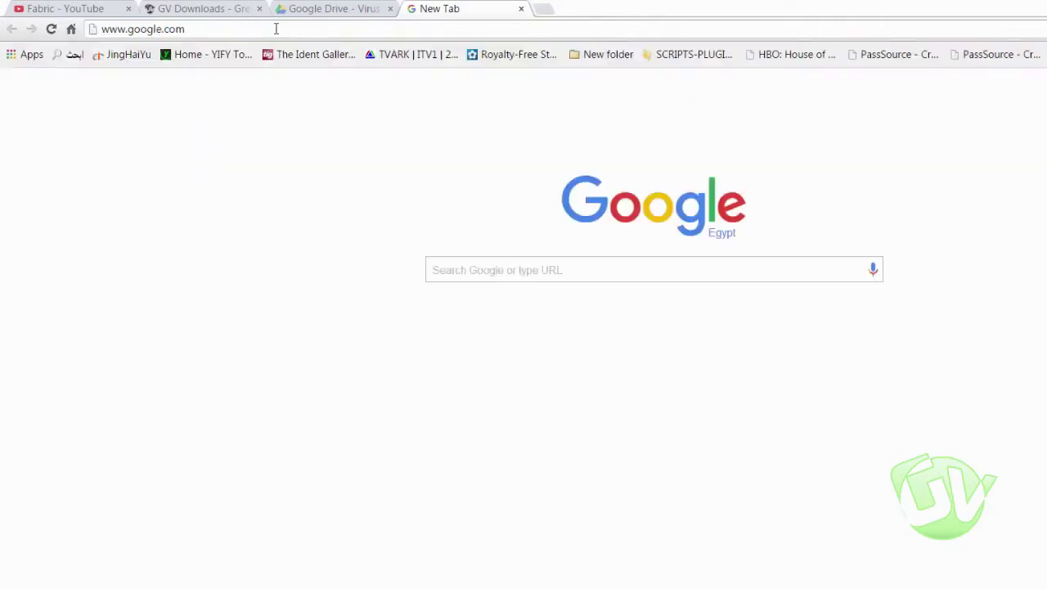
{"action": "left_click", "coordinate": [621, 272]}
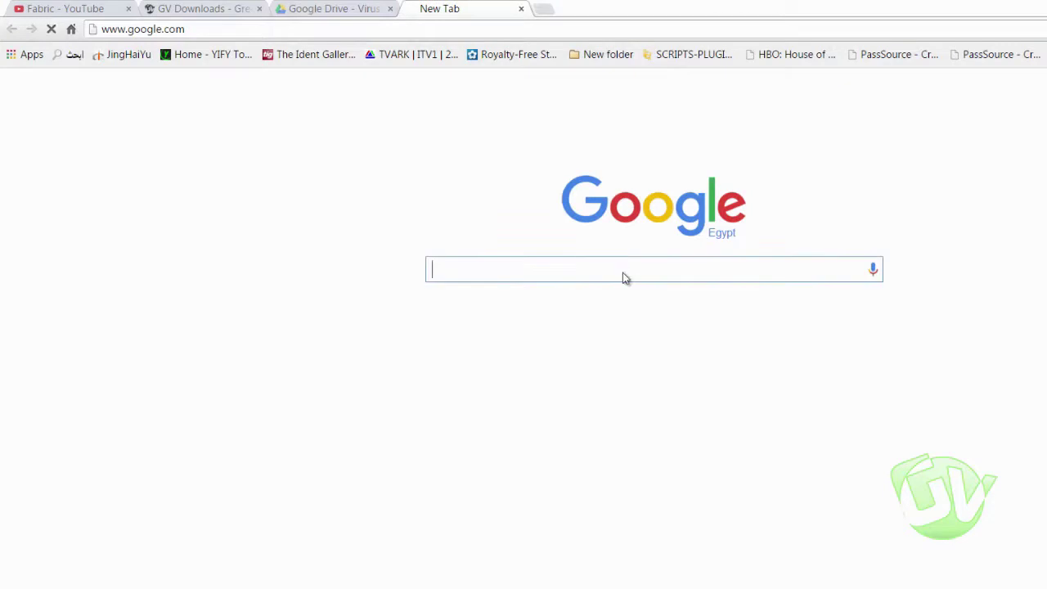
{"action": "type", "text": "ky"}
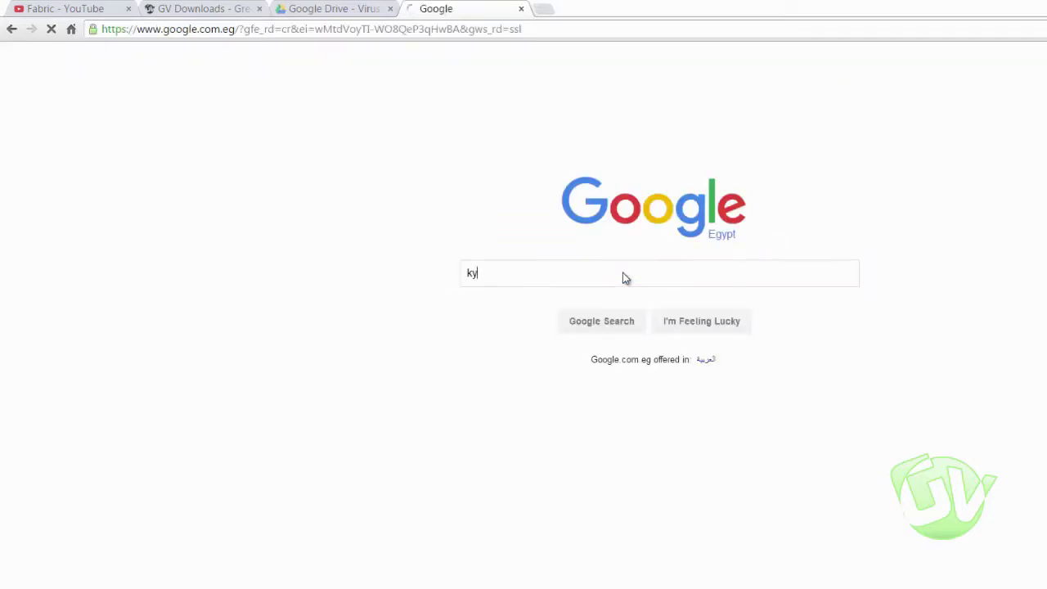
{"action": "key", "text": "BackSpace"}
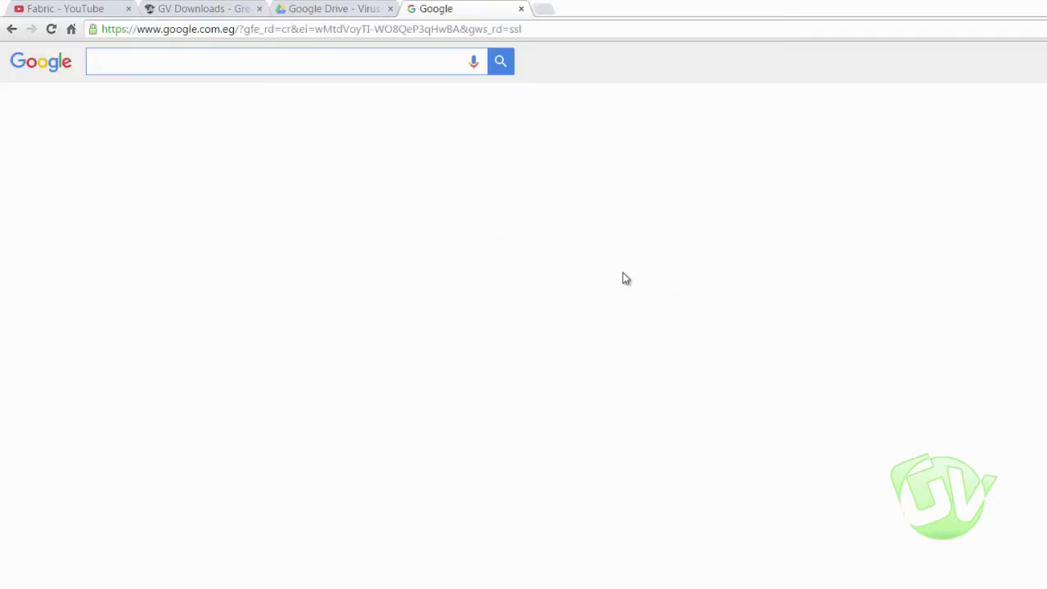
{"action": "type", "text": "sky"}
{"action": "key", "text": "Return"}
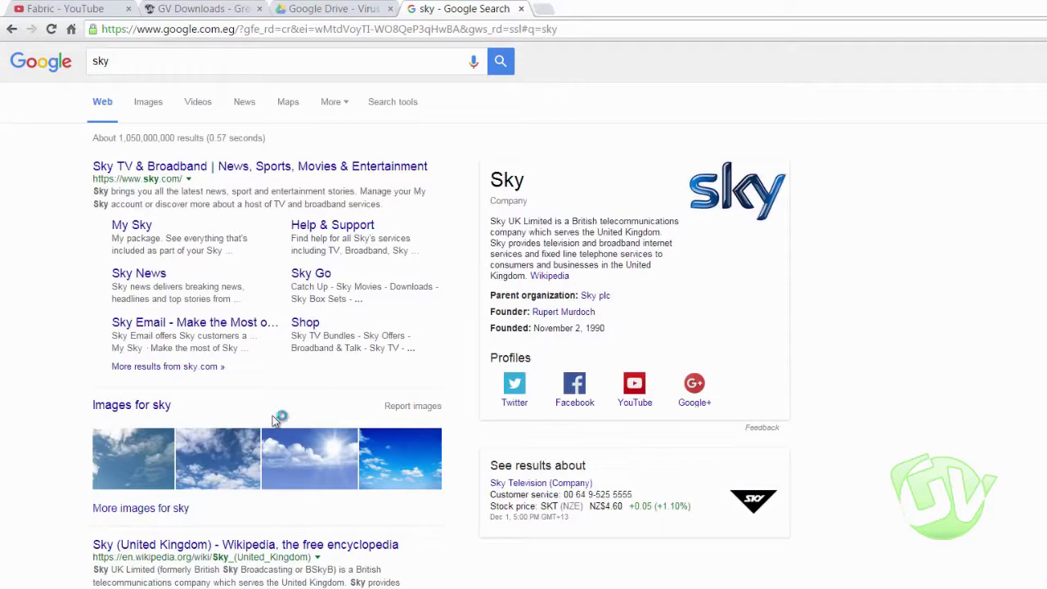
Step: Open a deep blue cloudy sky image result and save it as blue-sky.jpg
{"action": "left_click", "coordinate": [155, 113]}
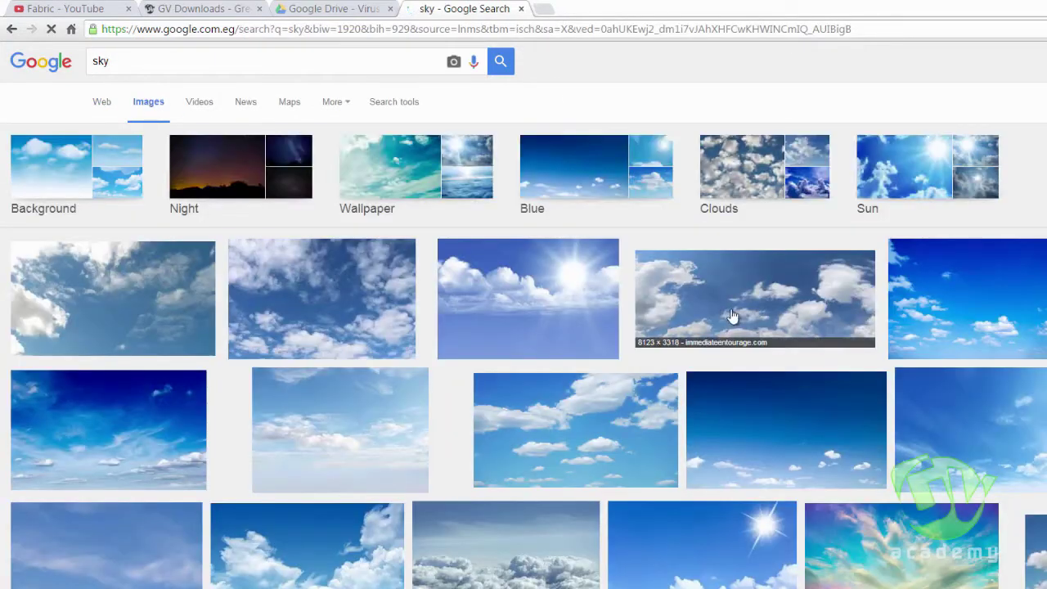
{"action": "left_click", "coordinate": [575, 303]}
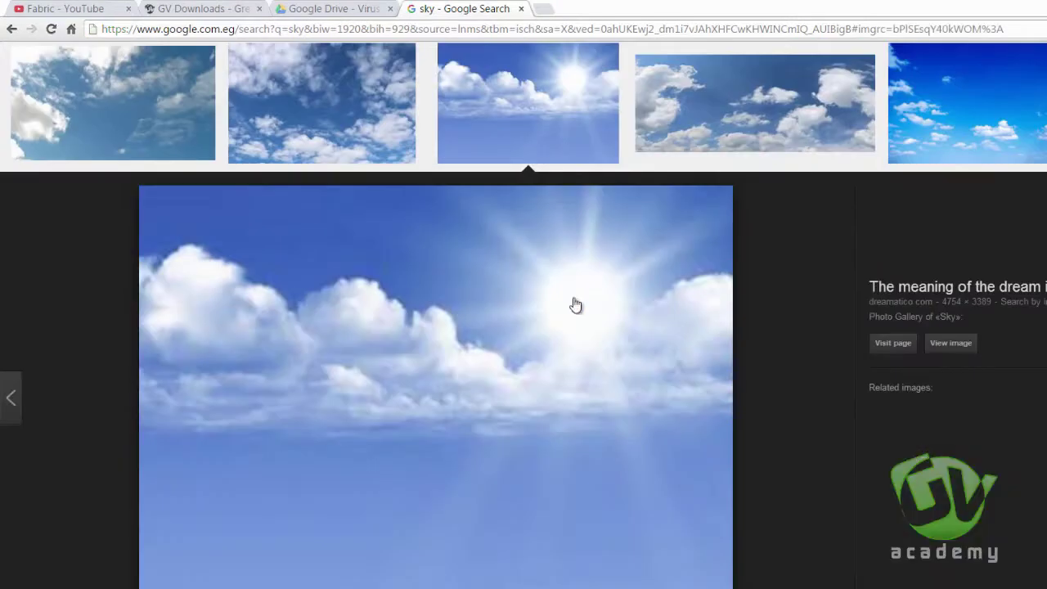
{"action": "left_click", "coordinate": [969, 133]}
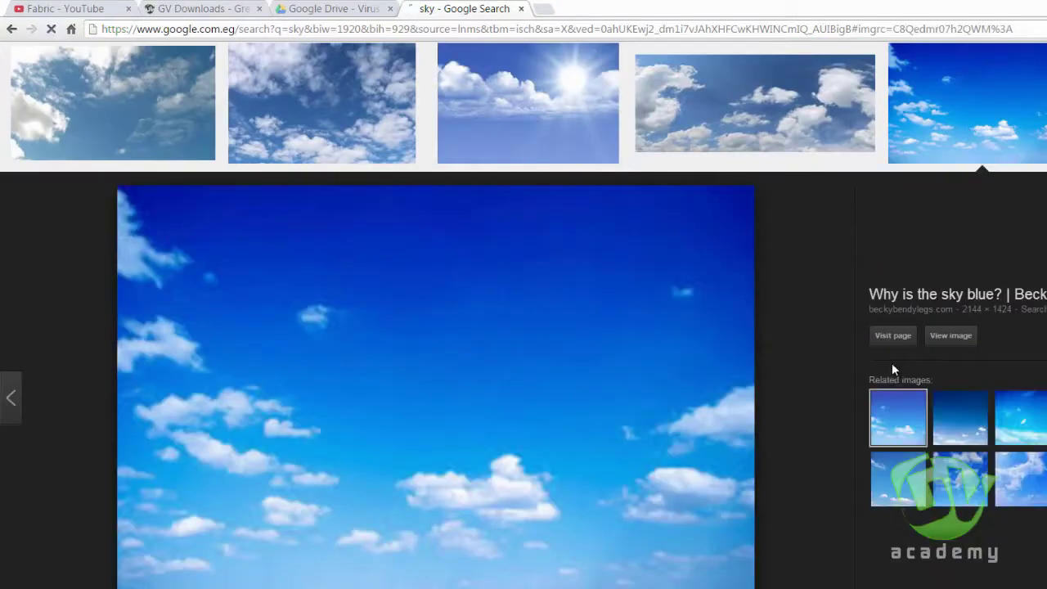
{"action": "left_click", "coordinate": [959, 336]}
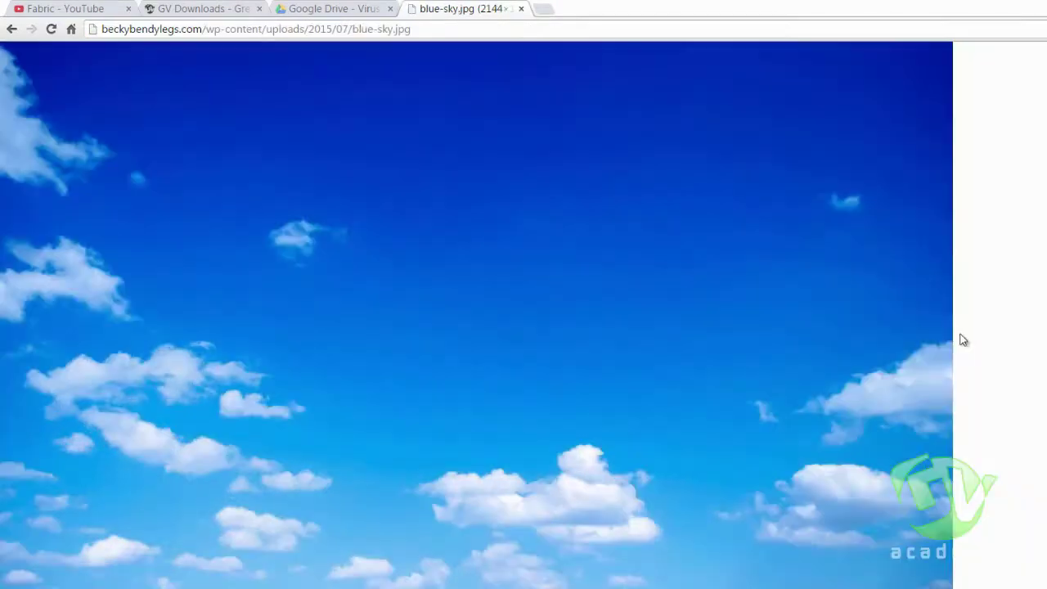
{"action": "right_click", "coordinate": [530, 354]}
{"action": "left_click", "coordinate": [518, 380]}
{"action": "left_click", "coordinate": [505, 378]}
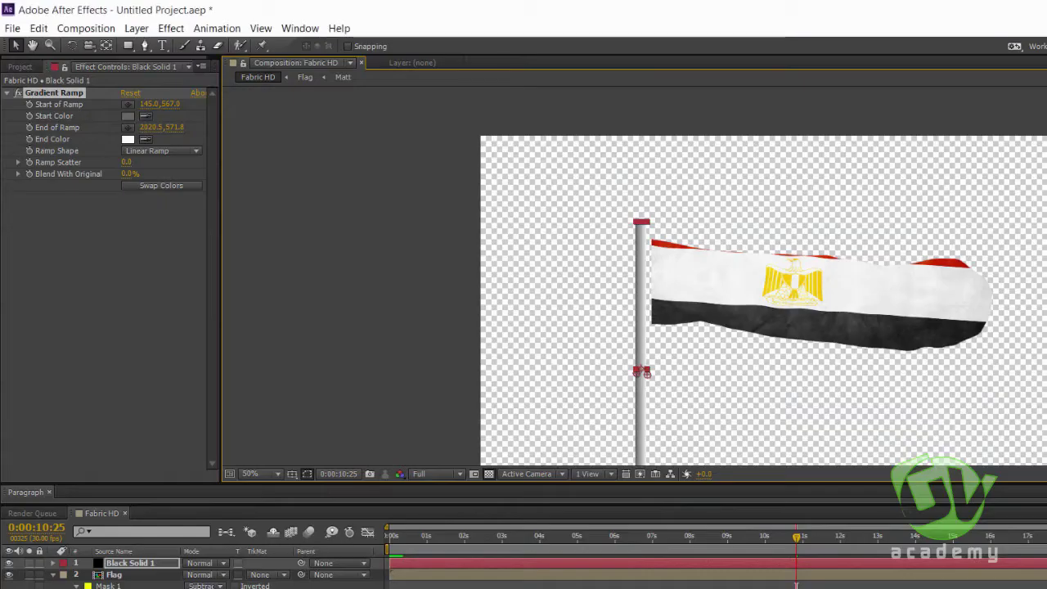
Step: Import blue-sky.jpg from the Desktop's Gv folder into the project
{"action": "left_click", "coordinate": [11, 68]}
{"action": "left_click", "coordinate": [149, 277]}
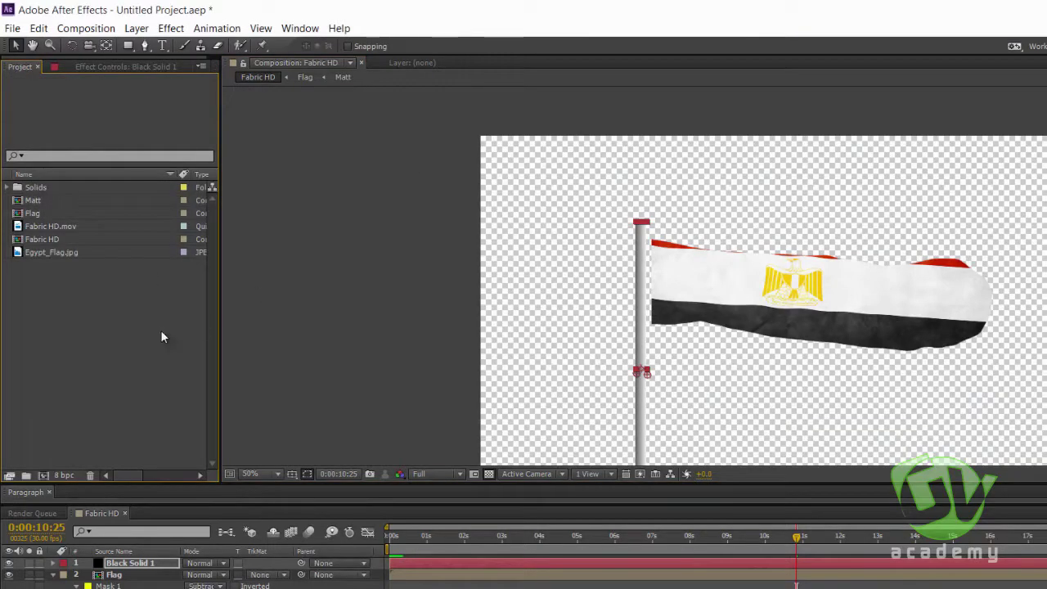
{"action": "double_click", "coordinate": [83, 302]}
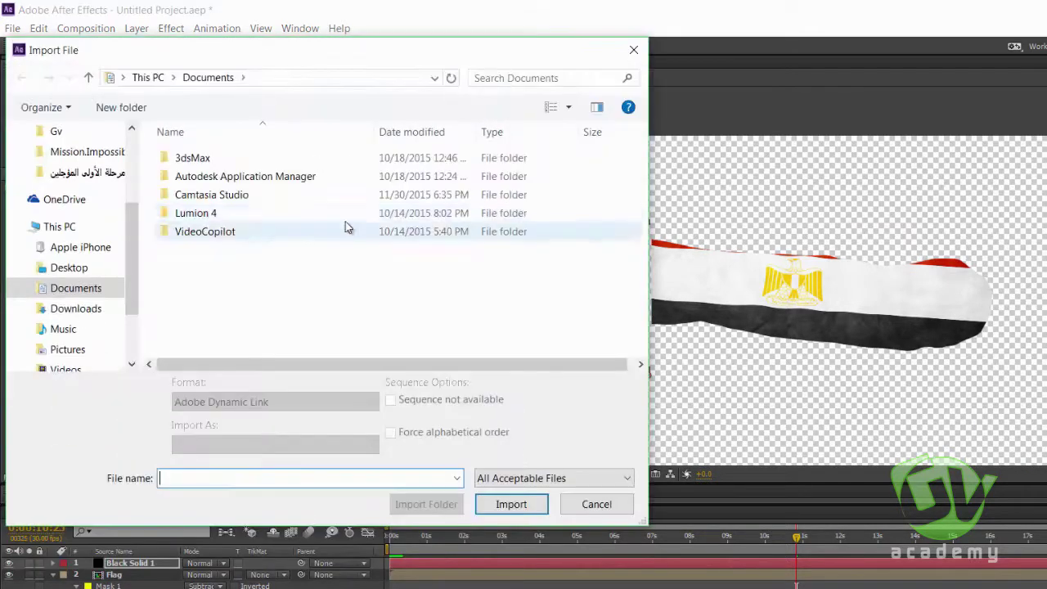
{"action": "left_click", "coordinate": [59, 247]}
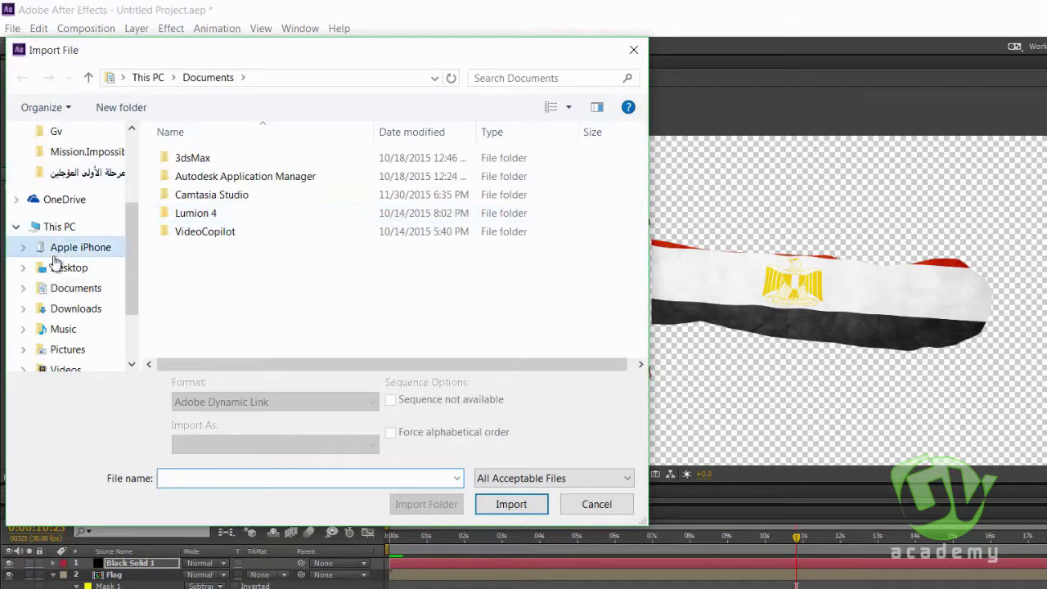
{"action": "left_click", "coordinate": [57, 269]}
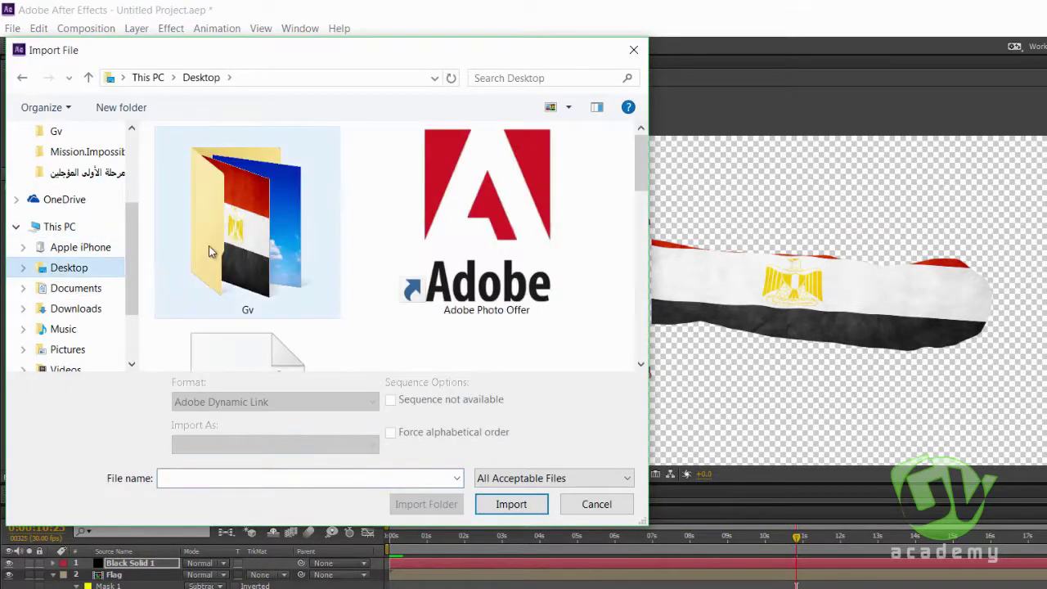
{"action": "double_click", "coordinate": [208, 245]}
{"action": "double_click", "coordinate": [200, 163]}
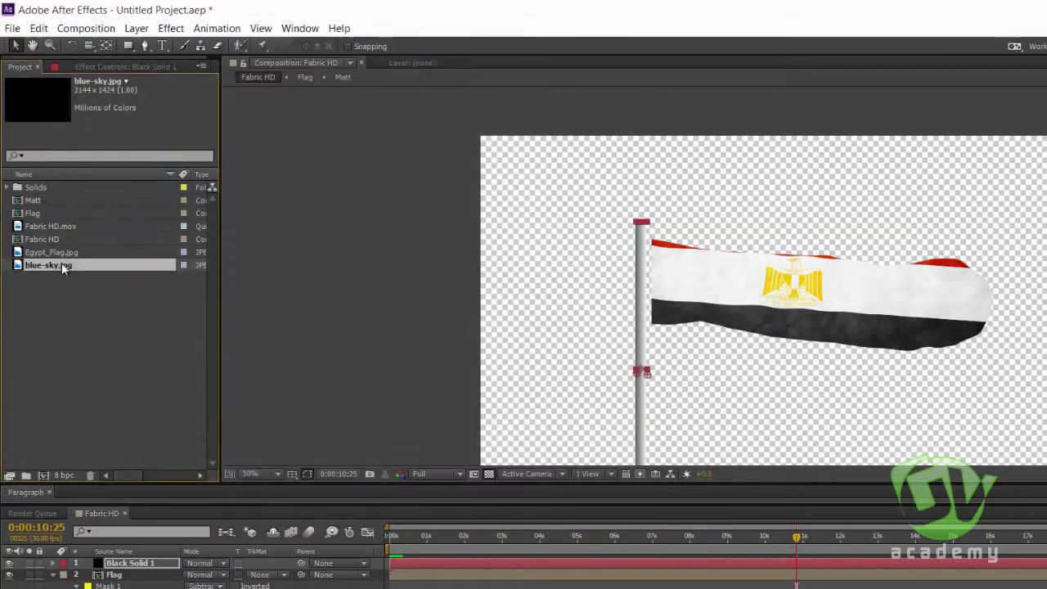
Step: Add the sky image to Fabric HD, fit the composition in the viewer and maximize it
{"action": "left_click_drag", "start_coordinate": [48, 264], "coordinate": [888, 359]}
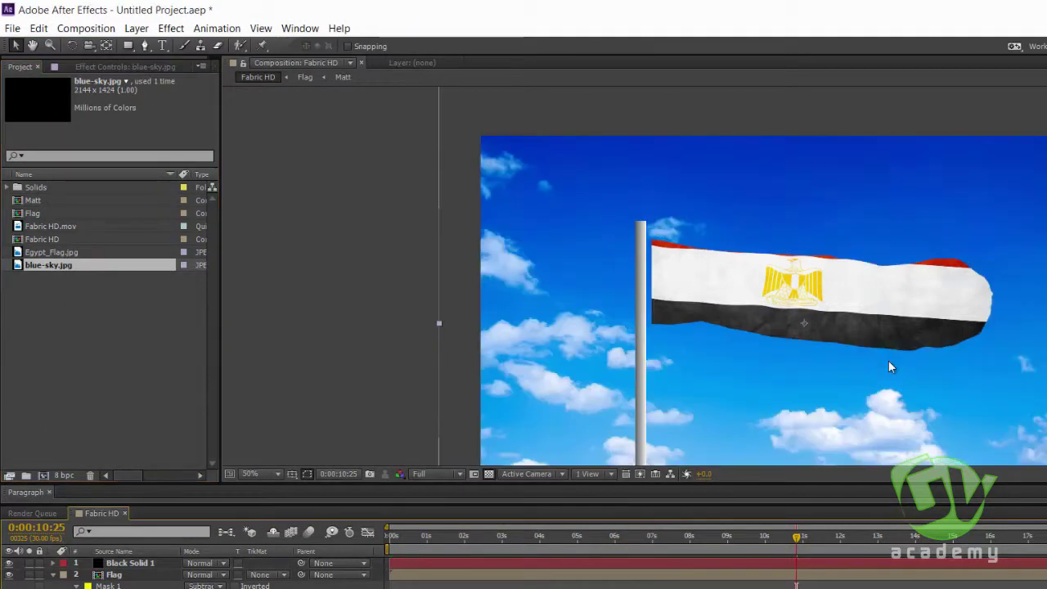
{"action": "key", "text": "comma"}
{"action": "key", "text": "period"}
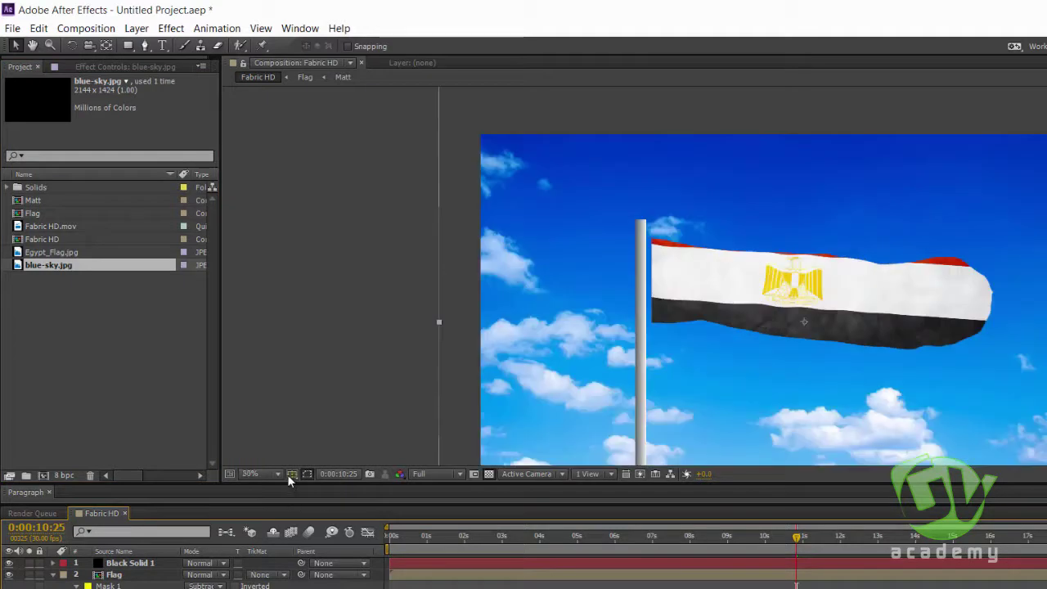
{"action": "left_click", "coordinate": [278, 474]}
{"action": "left_click", "coordinate": [291, 210]}
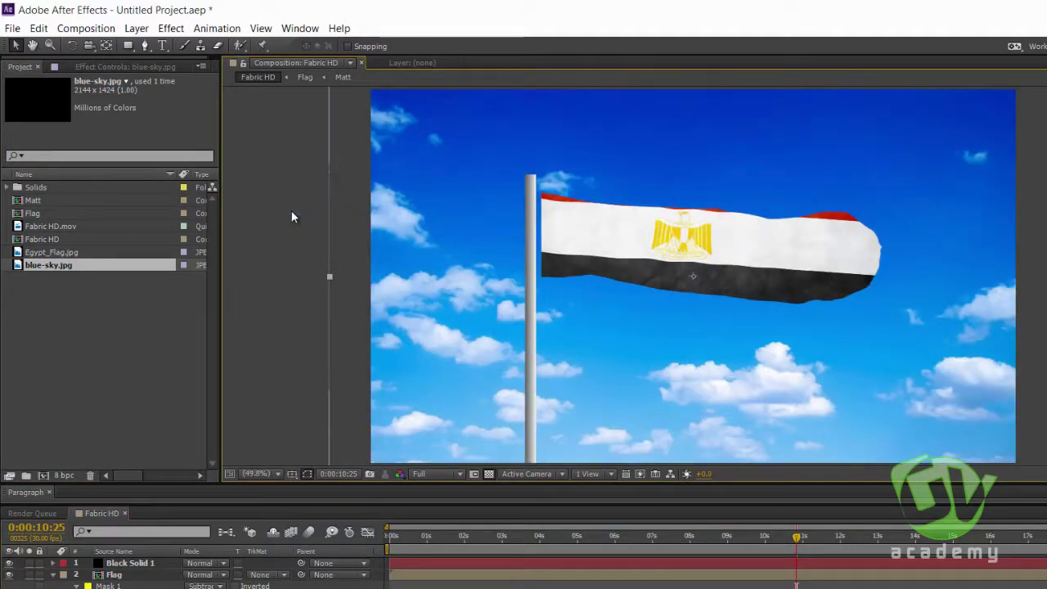
{"action": "key", "text": "grave"}
{"action": "key", "text": "space"}
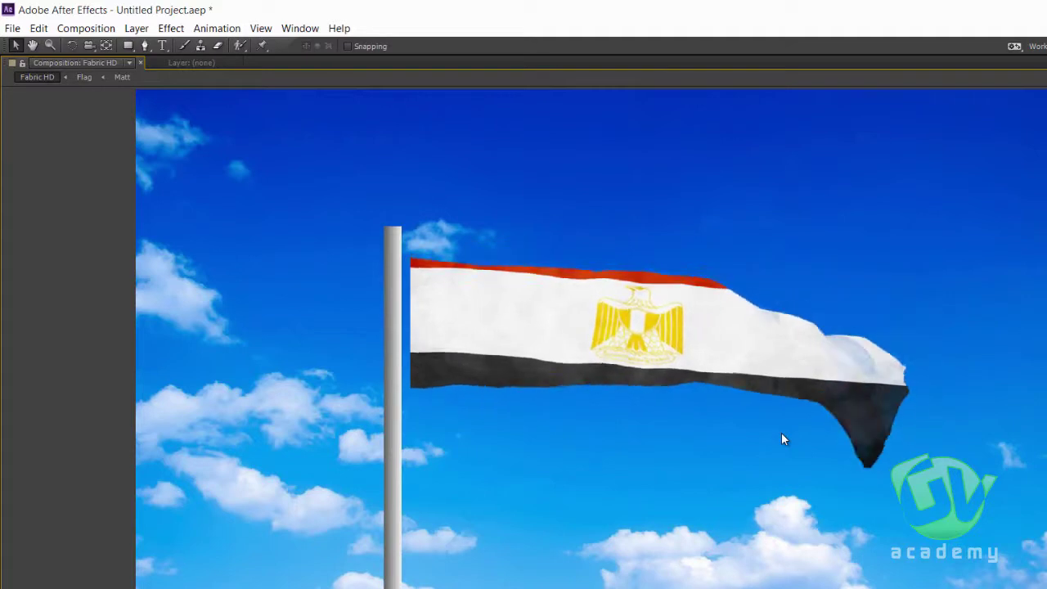
{"action": "key", "text": "space"}
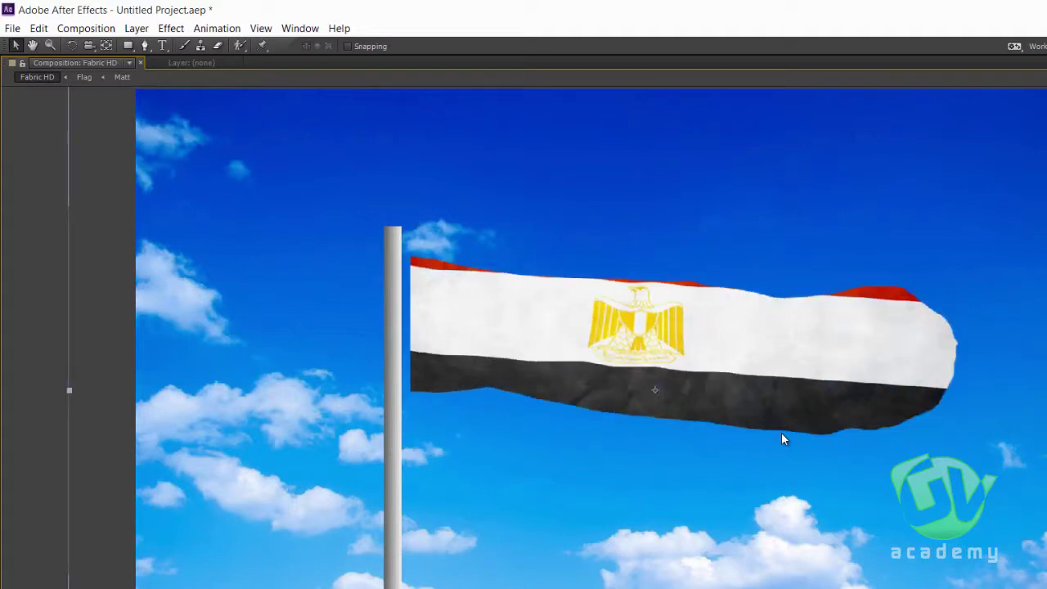